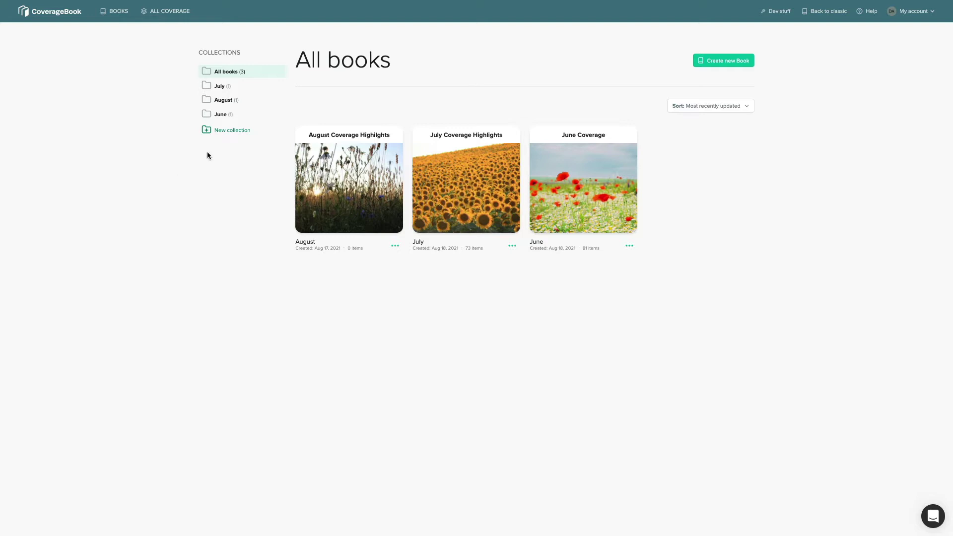
Create an empty collection named 'Zesty Paws' from the sidebar.
click(242, 130)
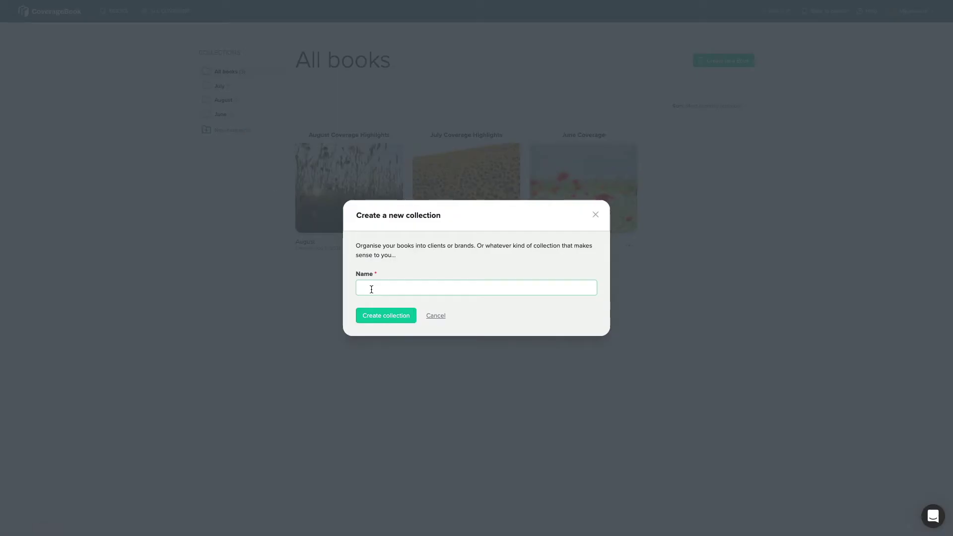
text(zesty Paws)
click(371, 315)
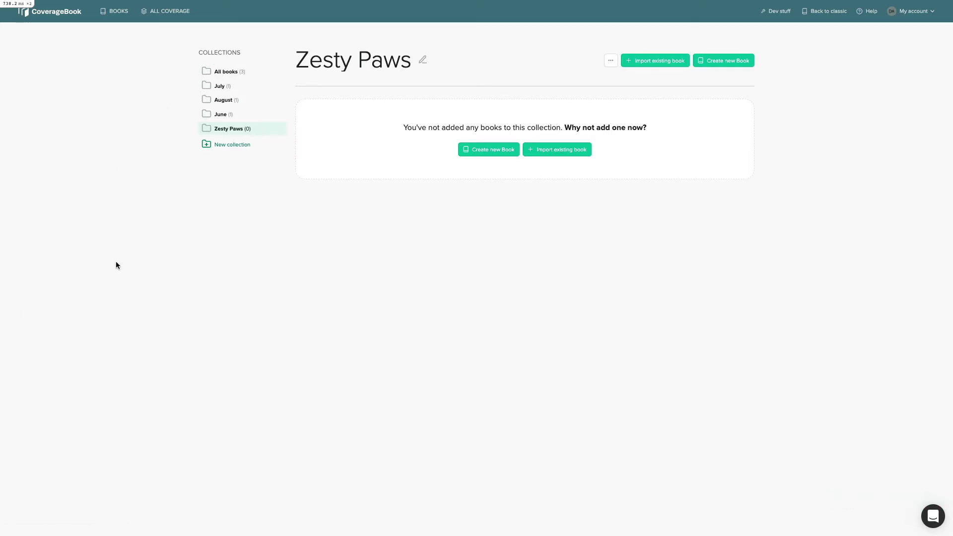
Create the book 'Pets and Partners' in Zesty Paws and proceed to add coverage.
click(496, 155)
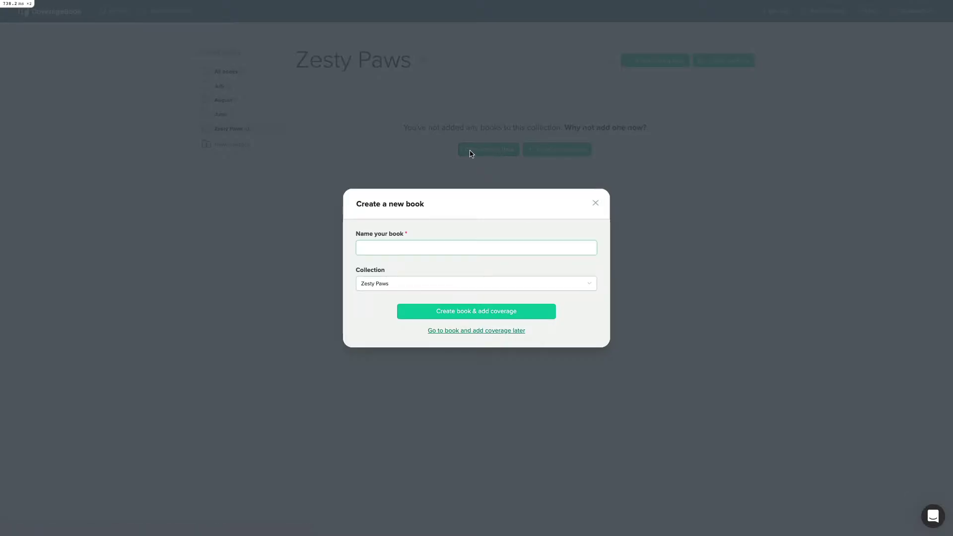
text(Pe)
text(ts and Partners)
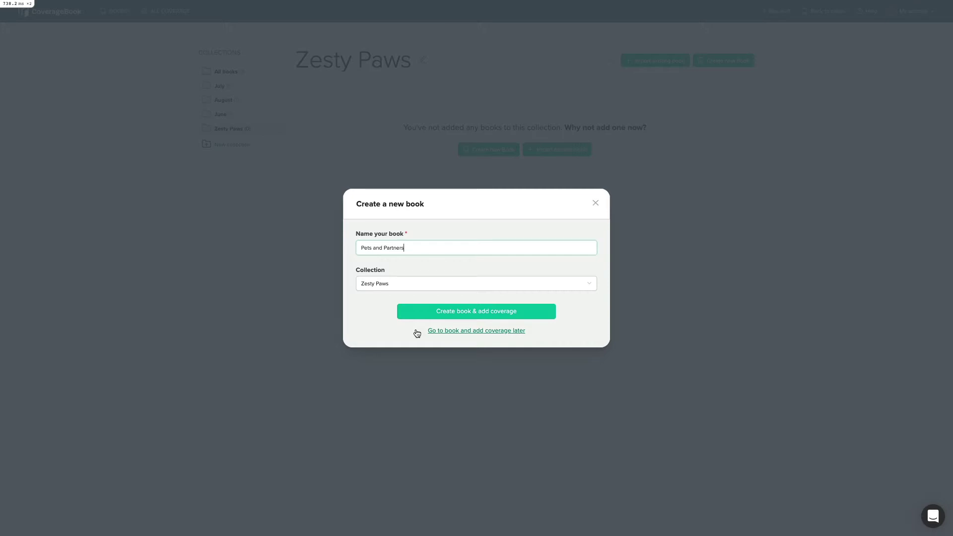
click(403, 316)
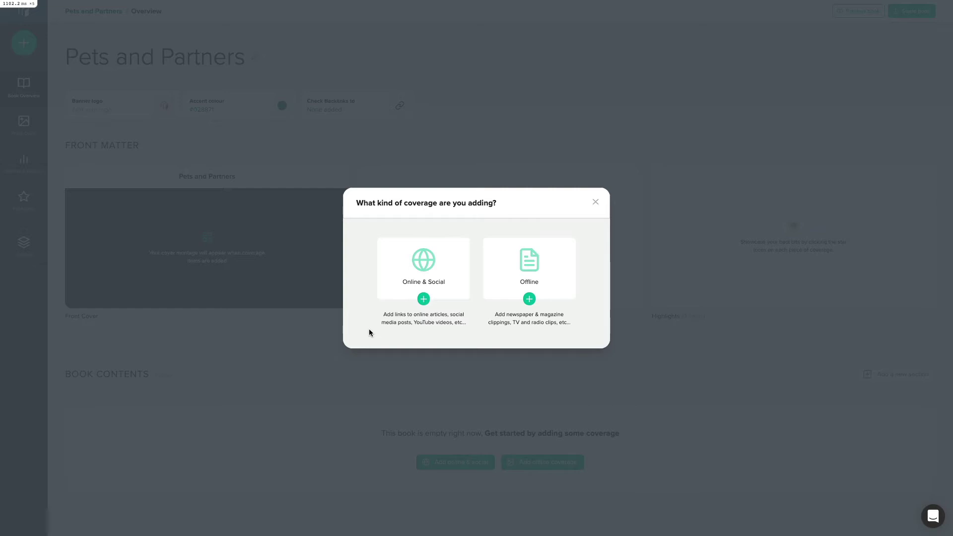
Paste 73 article URLs into the Online & Social import form and submit them as clips.
click(423, 299)
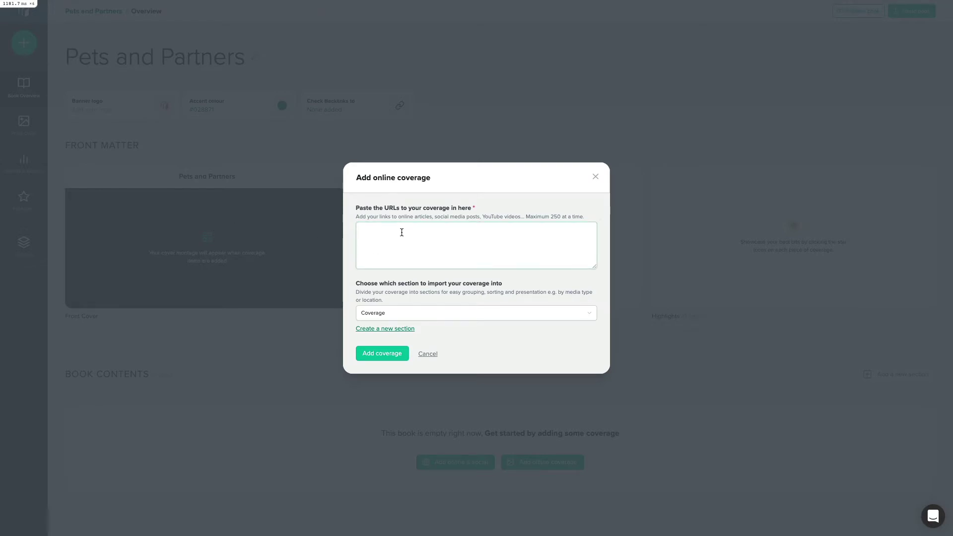
key(ctrl+v)
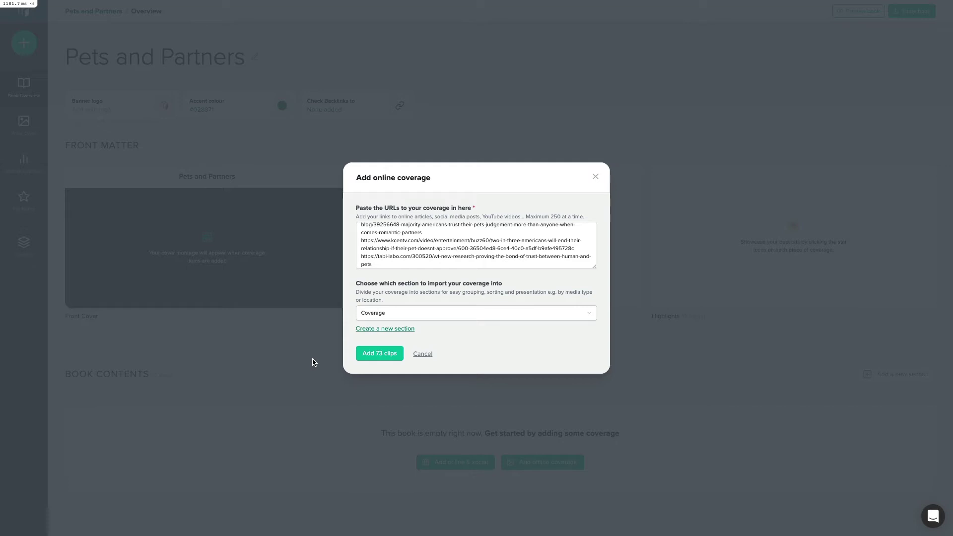
click(360, 361)
Create a new section named 'Online Coverage' to receive the 73 links.
click(380, 328)
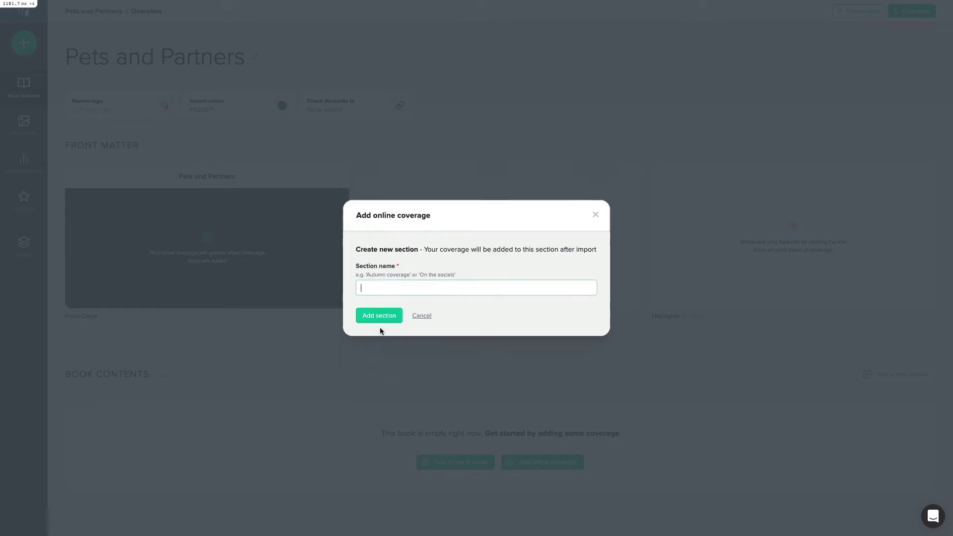
text(Onlin)
text(e Co)
text(verage)
click(367, 319)
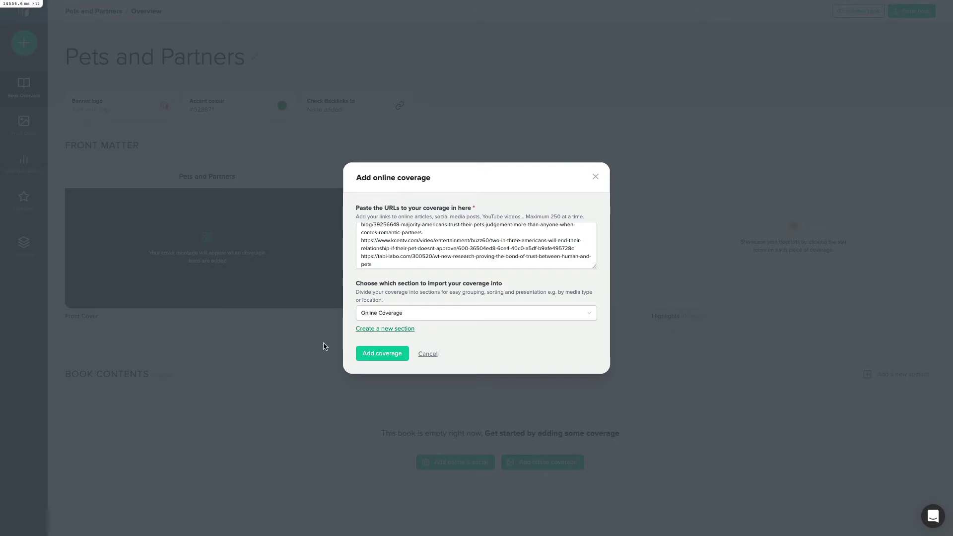
Start the Online Coverage import, then paste the social media post links into a new online & social import.
click(386, 361)
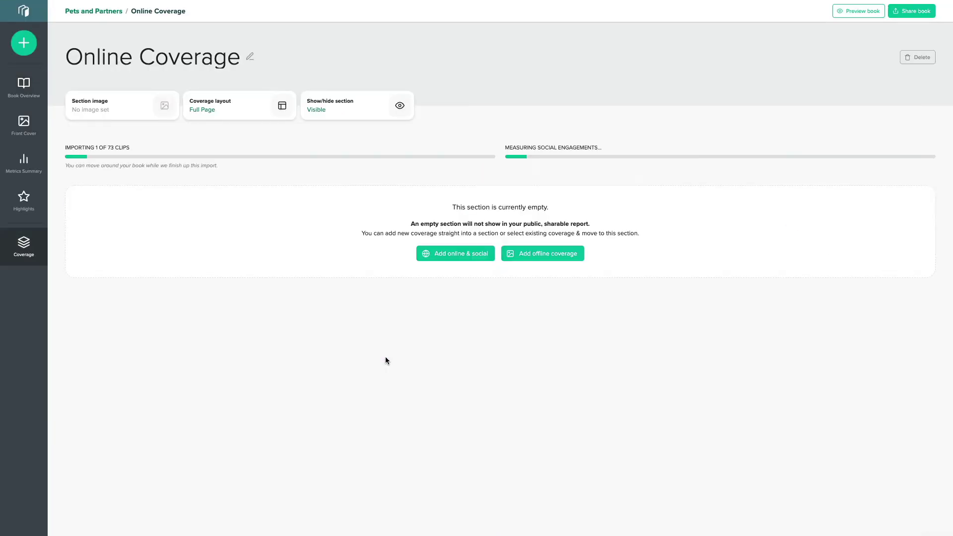
click(27, 45)
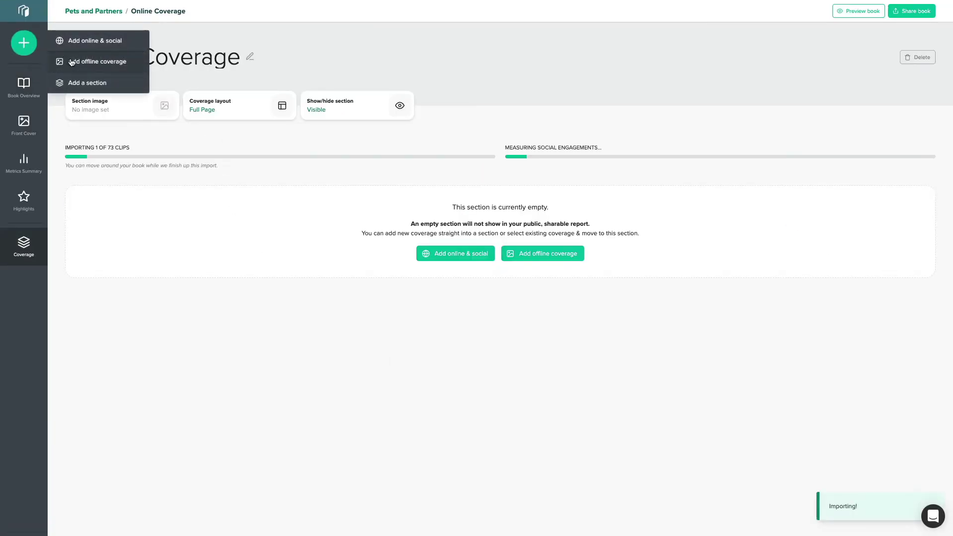
drag(74, 63, 79, 41)
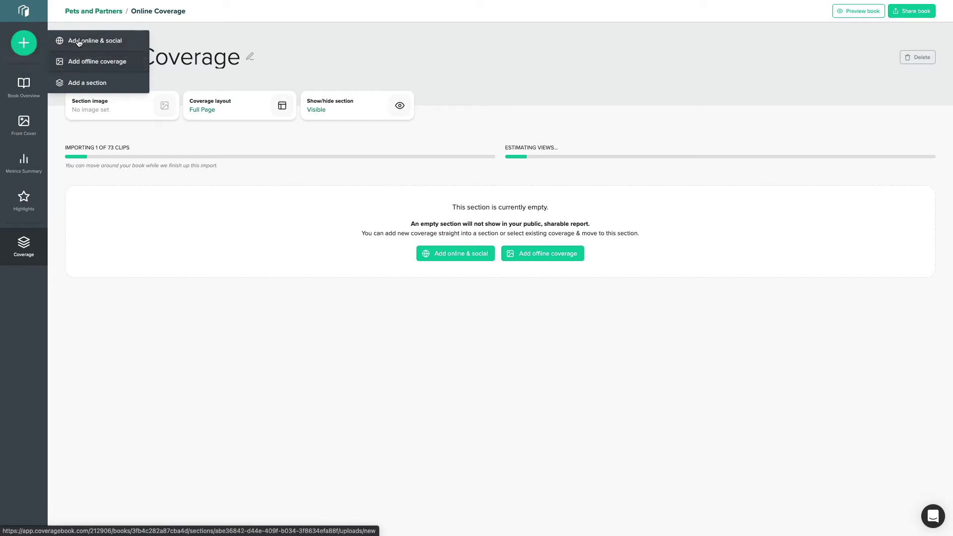
click(78, 40)
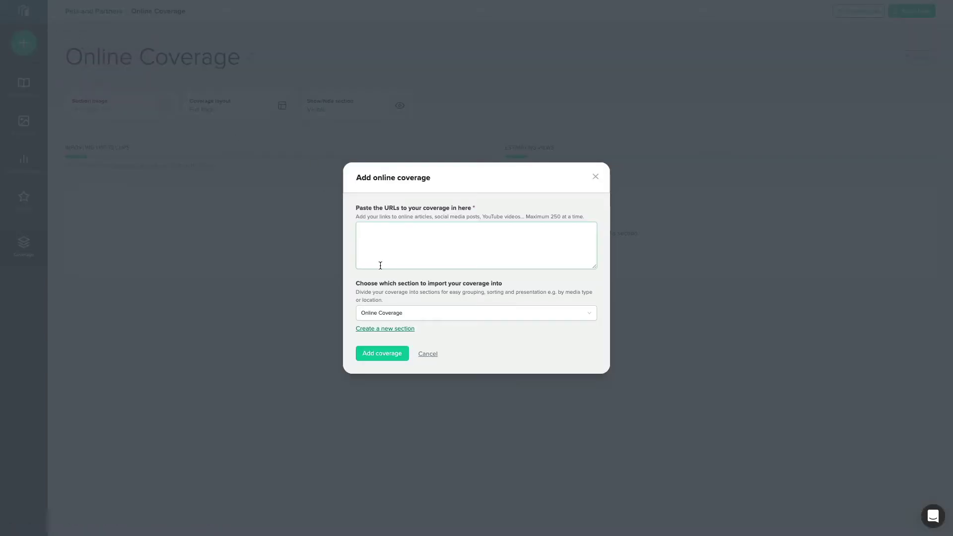
key(ctrl+v)
Import the social links into a new section named 'Social Media Coverage'.
click(384, 329)
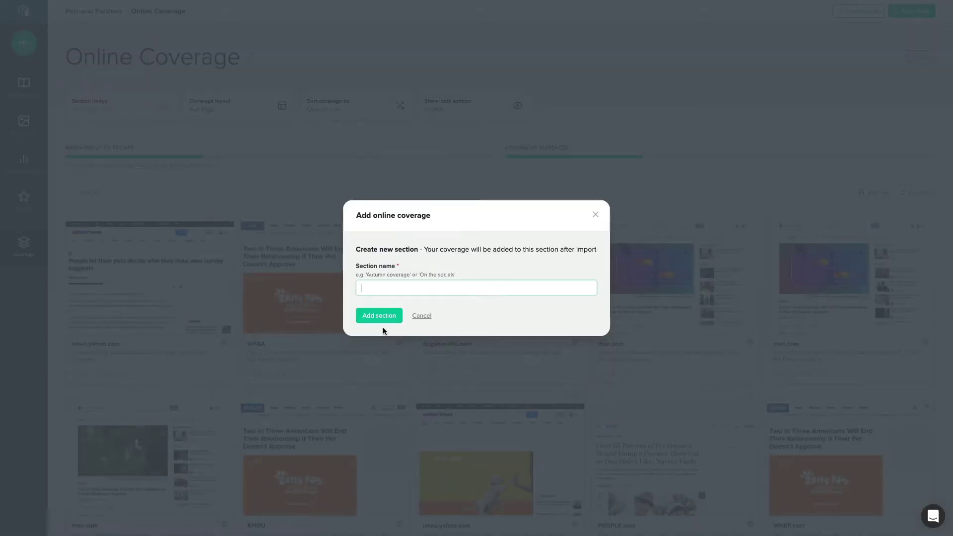
text(Social Media Coverage)
click(361, 315)
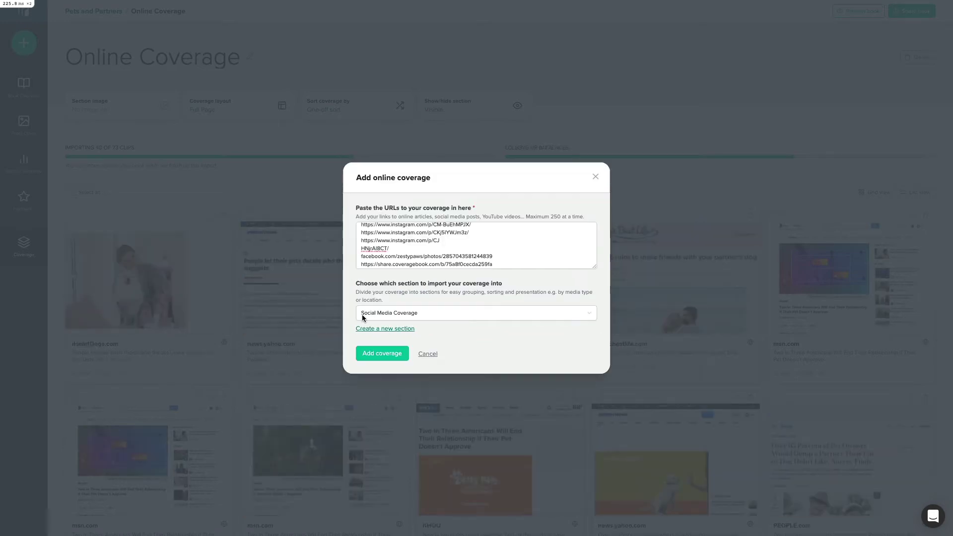
click(362, 356)
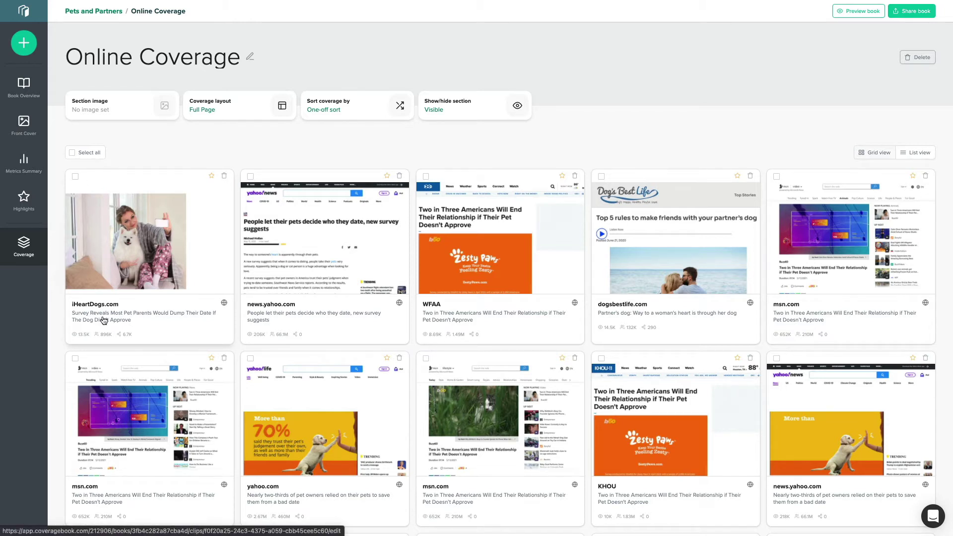
Recrop the iHeartDogs survey clip's screenshot to the woman-and-dog photo, trimming lower text, and save it.
click(141, 259)
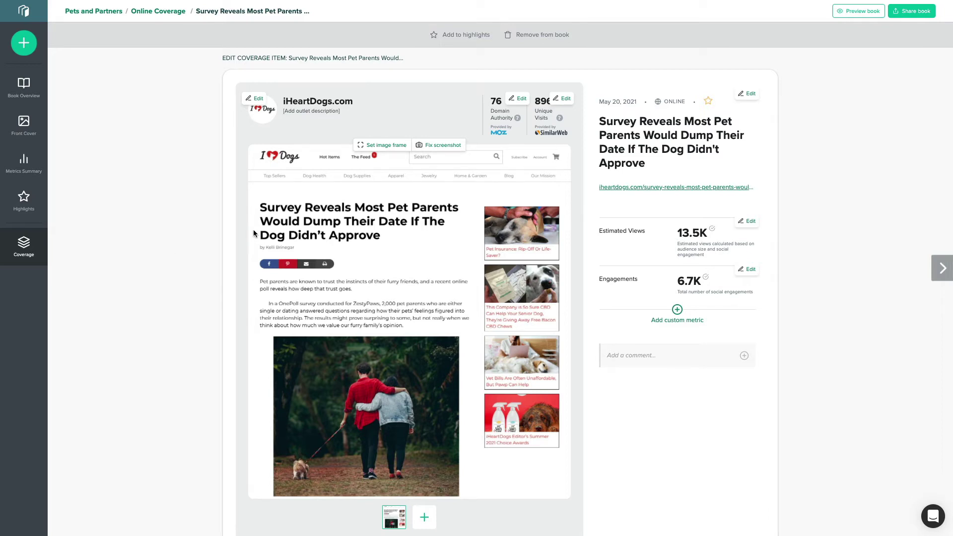
click(387, 146)
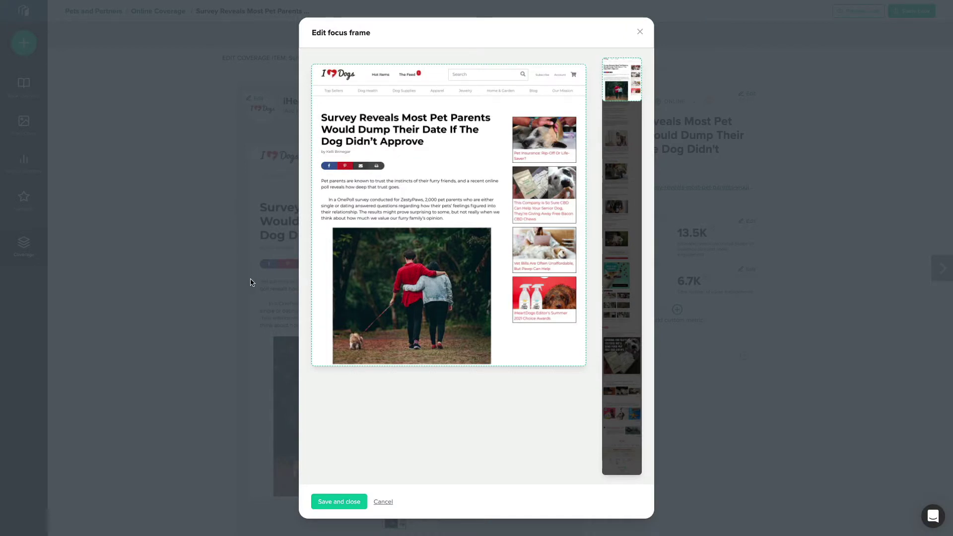
drag(617, 72, 615, 133)
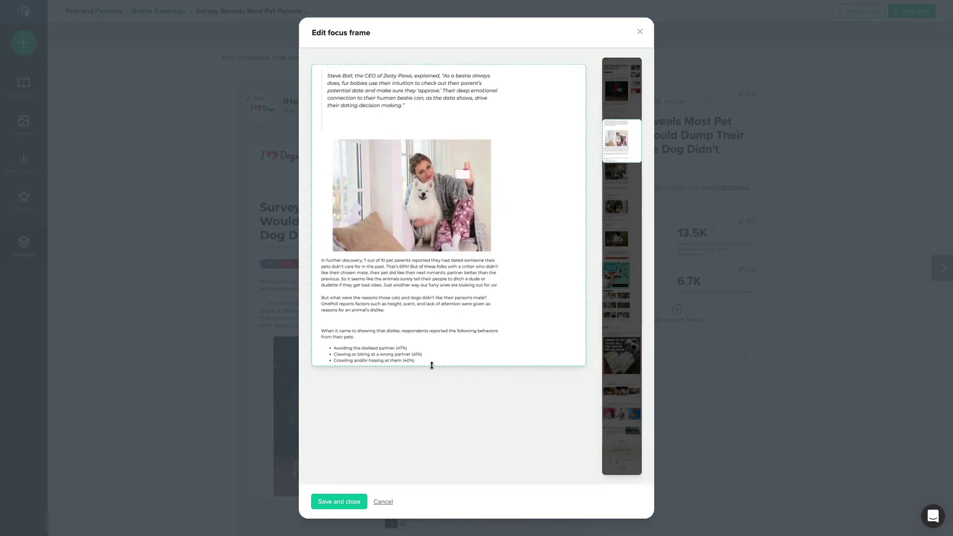
drag(430, 365, 431, 316)
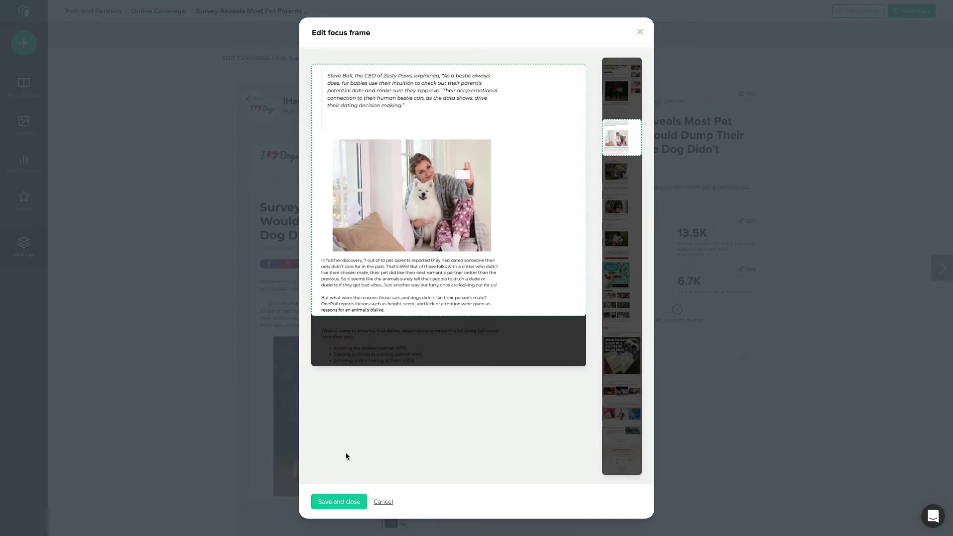
click(337, 501)
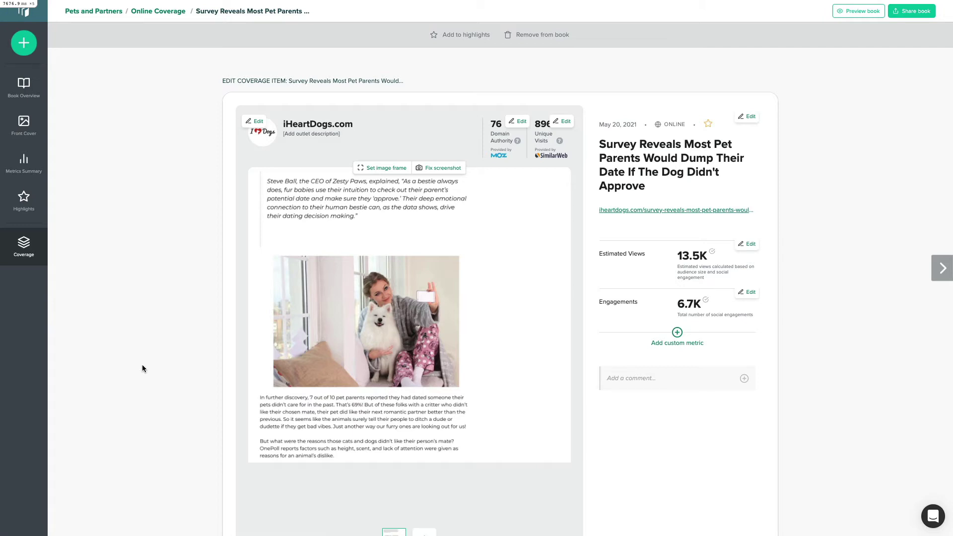
scroll(142, 364, down, 2)
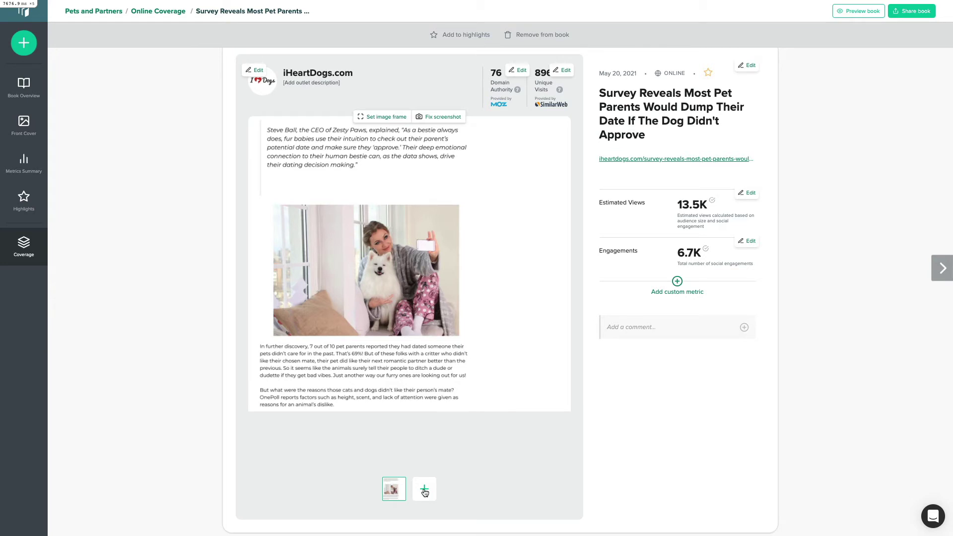
scroll(424, 492, up, 2)
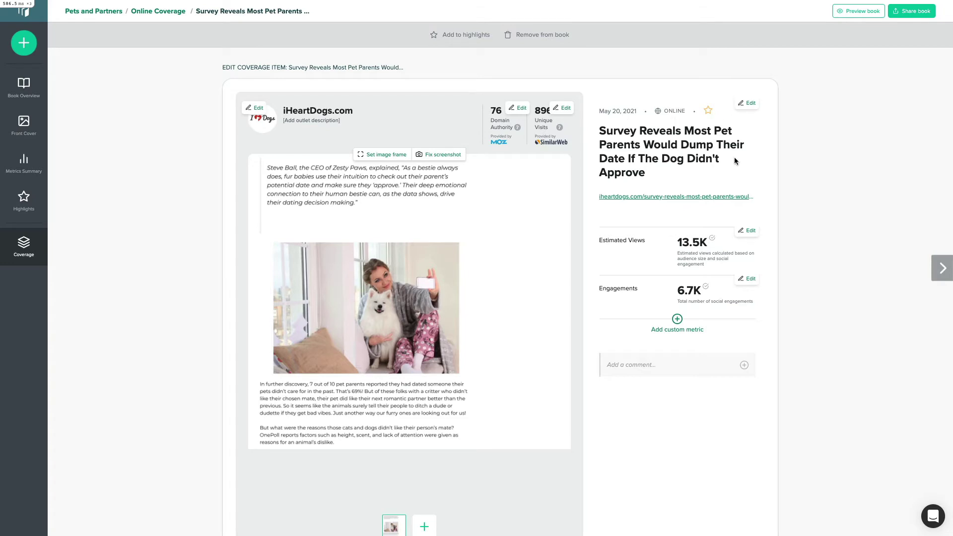
View the clip's title, date and URL details and cancel without changes.
click(748, 104)
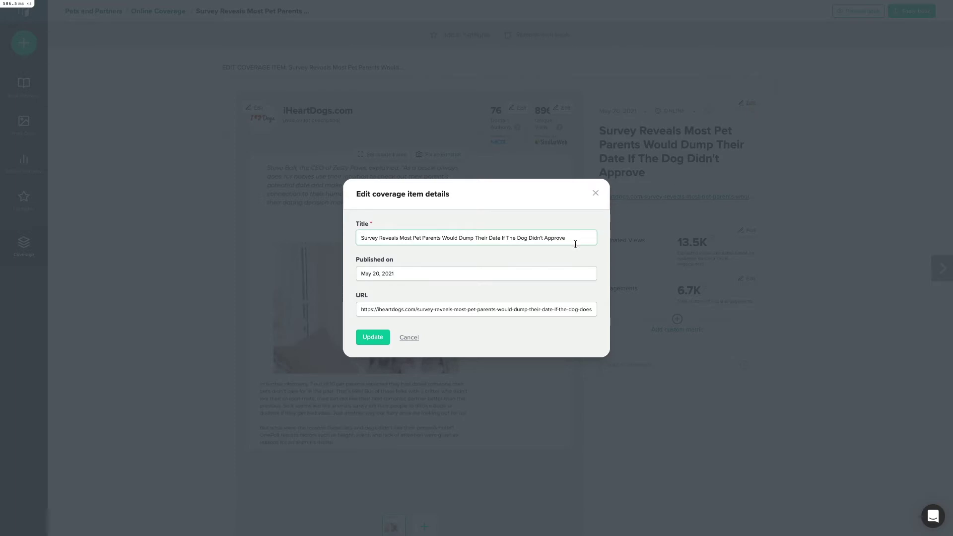
click(407, 337)
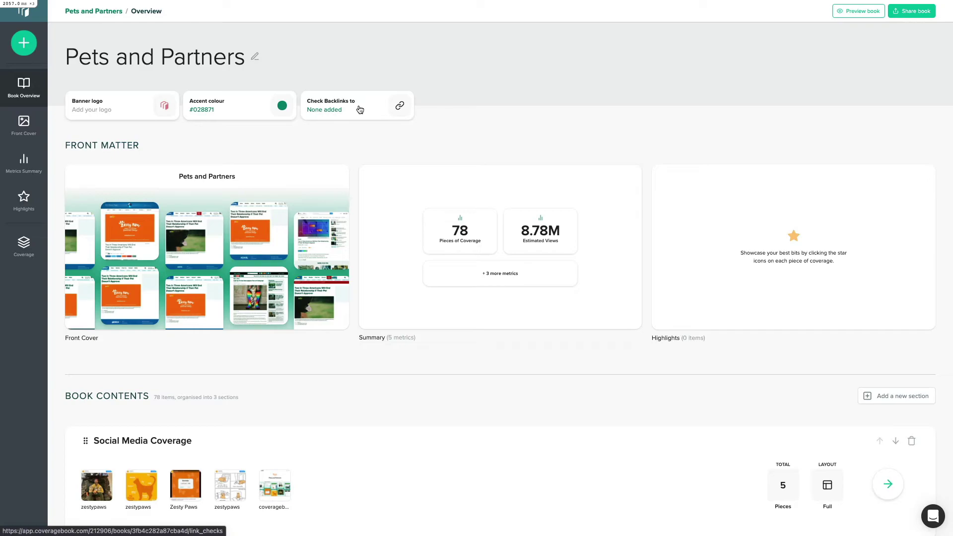
click(360, 109)
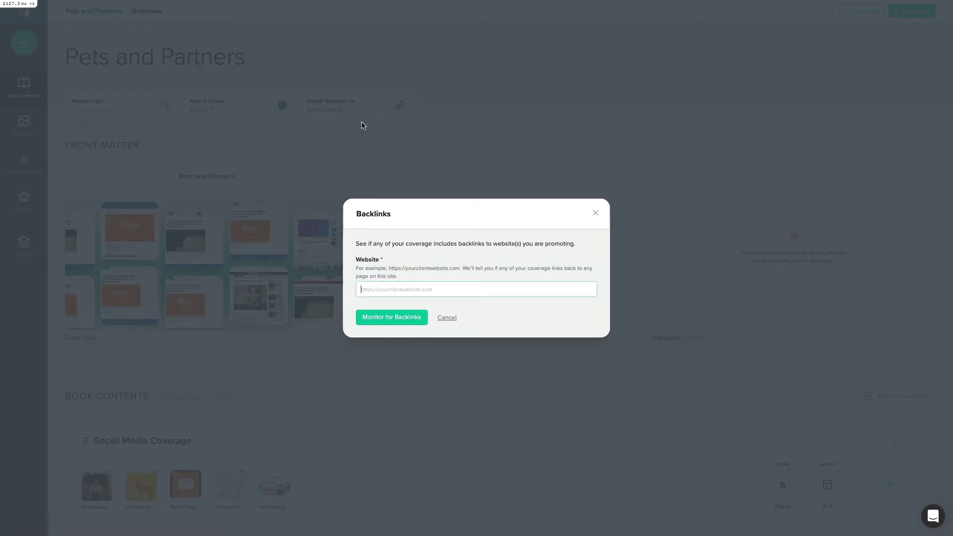
text(www.zes)
text(typaws)
text(.com)
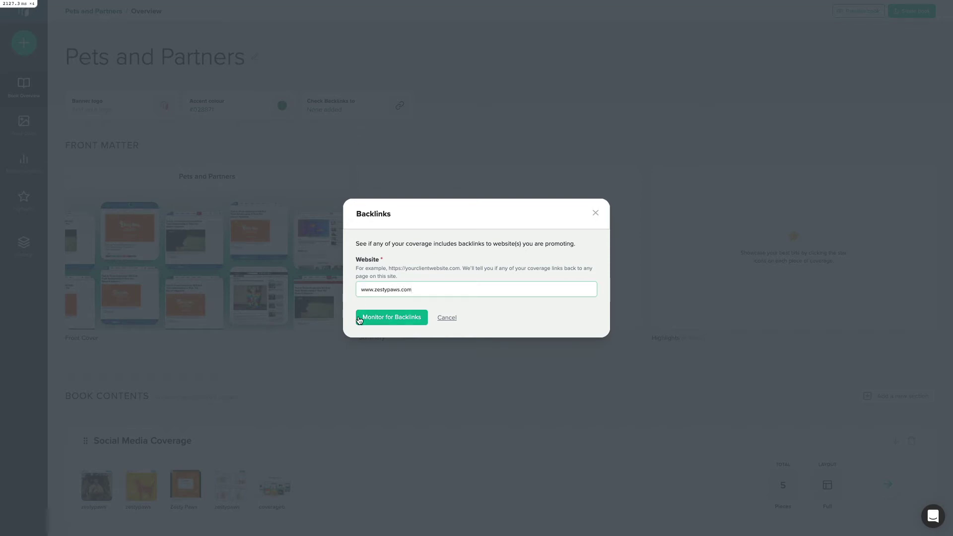
click(360, 318)
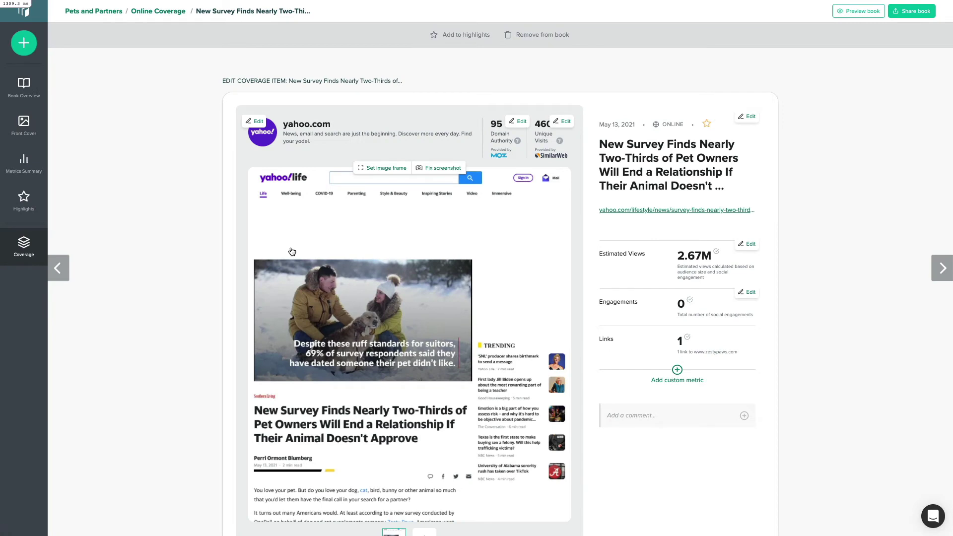
scroll(292, 252, down, 1)
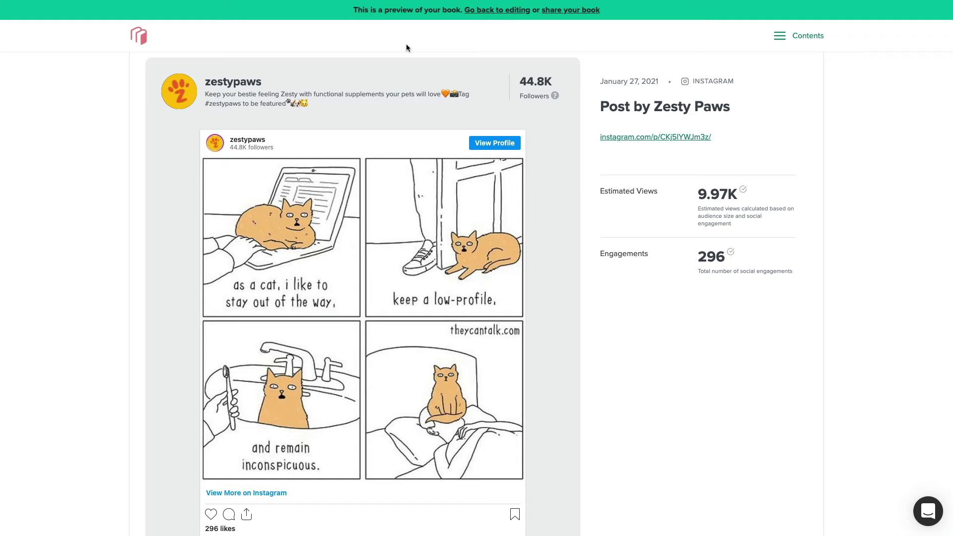
Return from the preview to editing and go to the Metrics Summary page.
click(497, 11)
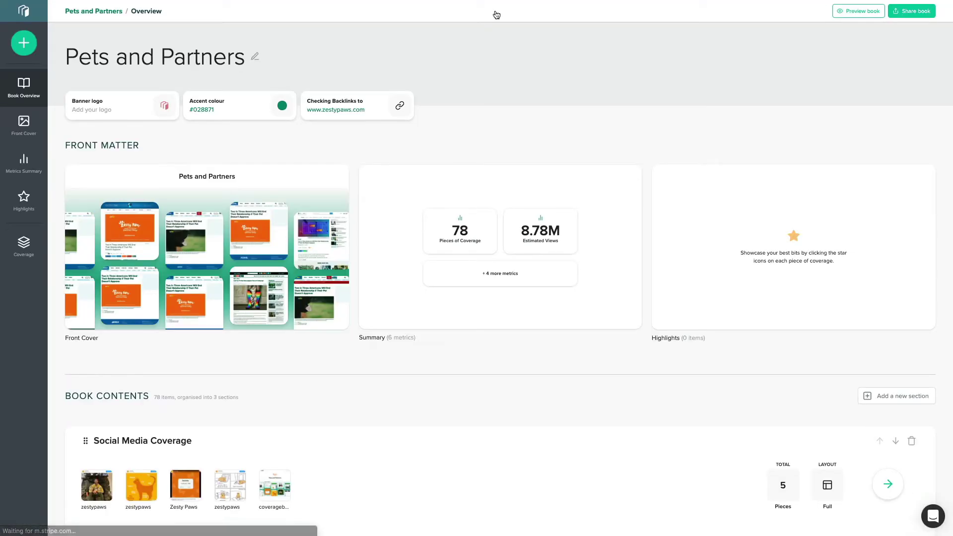
click(23, 163)
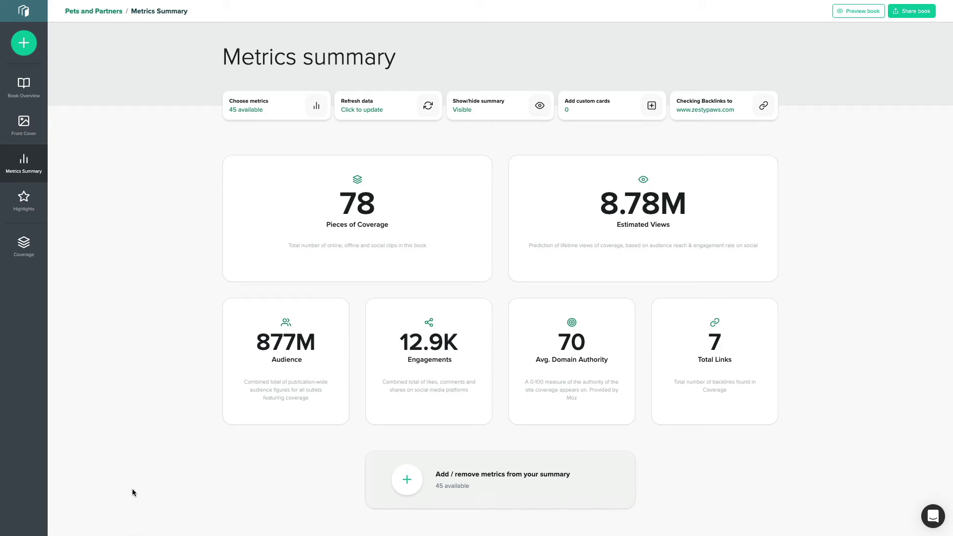
Add Online Pieces, Instagram Followers and Facebook Followers to the summary metrics and save.
click(408, 481)
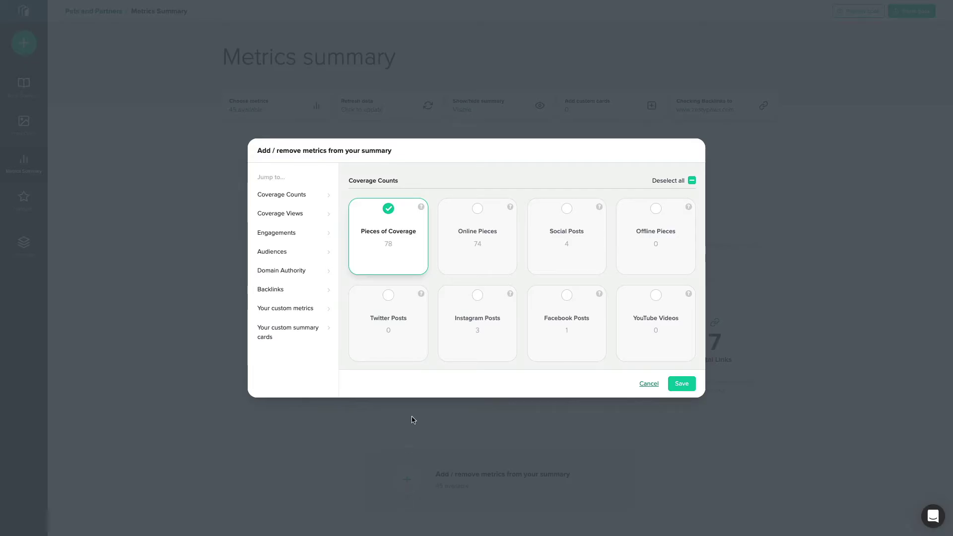
click(478, 215)
scroll(432, 287, down, 2)
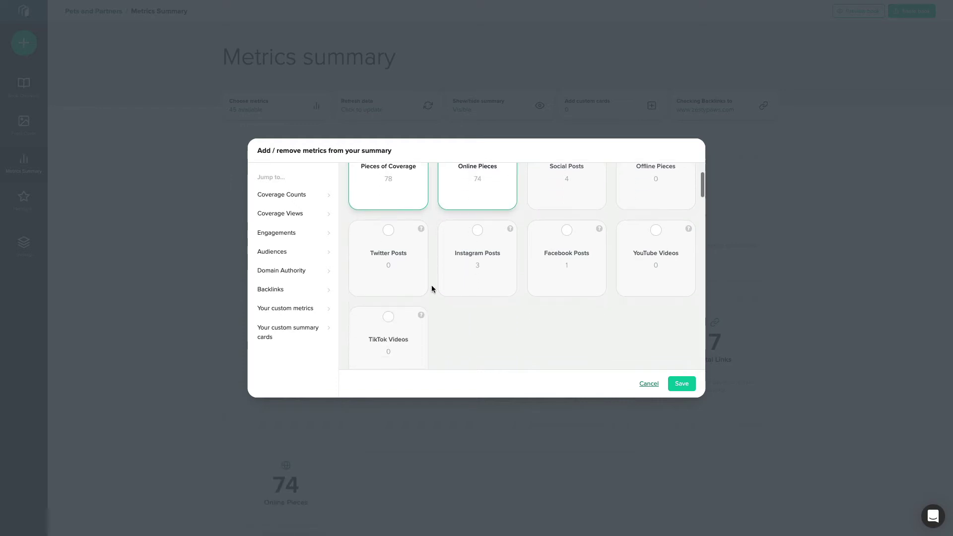
scroll(432, 289, down, 3)
scroll(432, 289, down, 2)
scroll(432, 287, down, 2)
scroll(431, 287, down, 5)
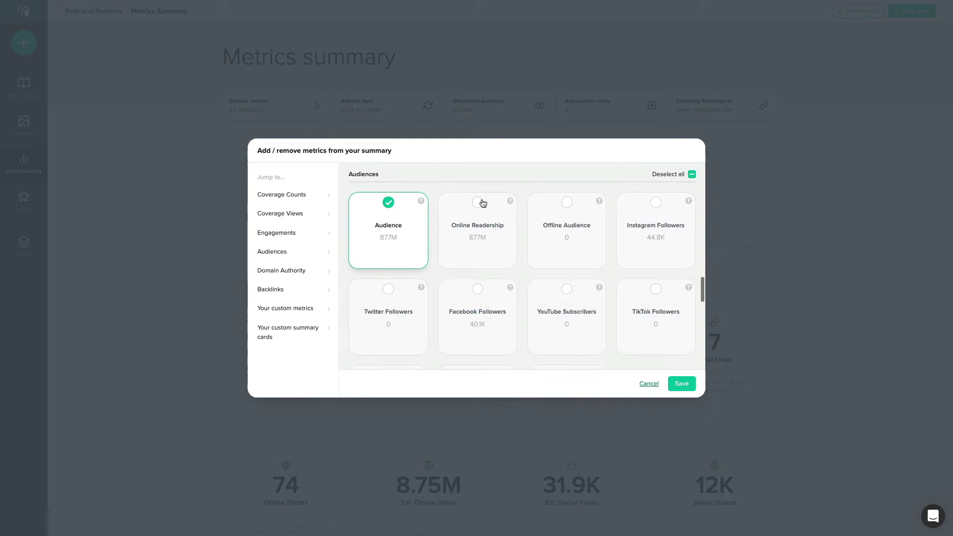
click(656, 204)
click(476, 290)
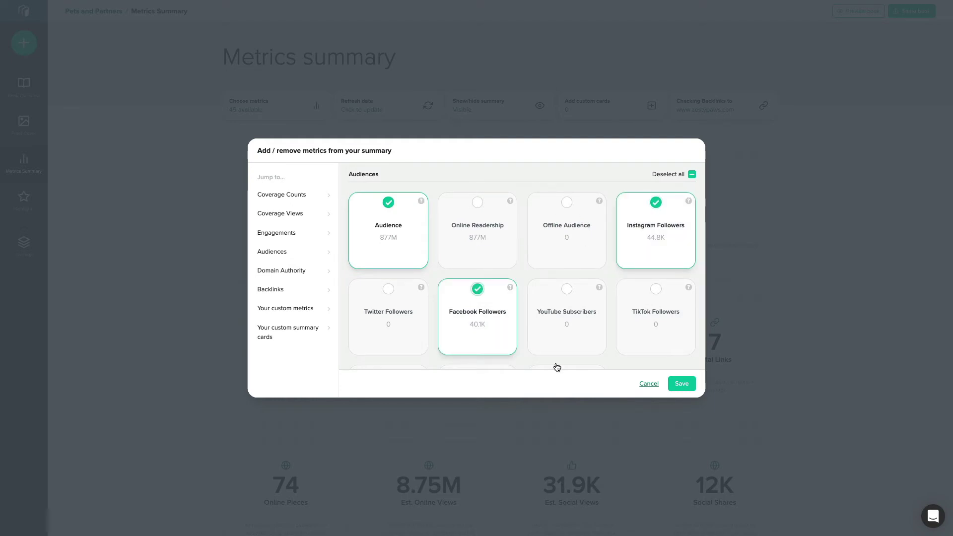
click(681, 385)
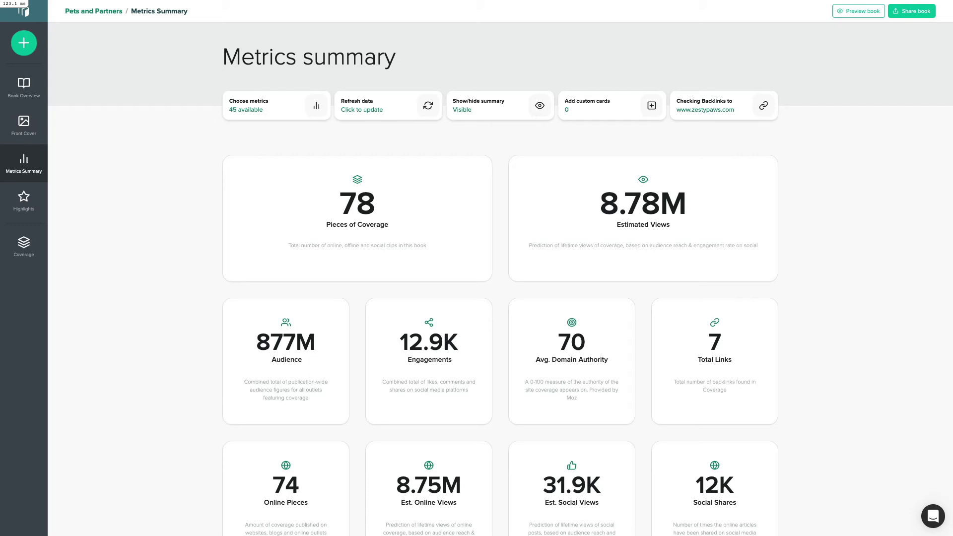
scroll(535, 266, down, 2)
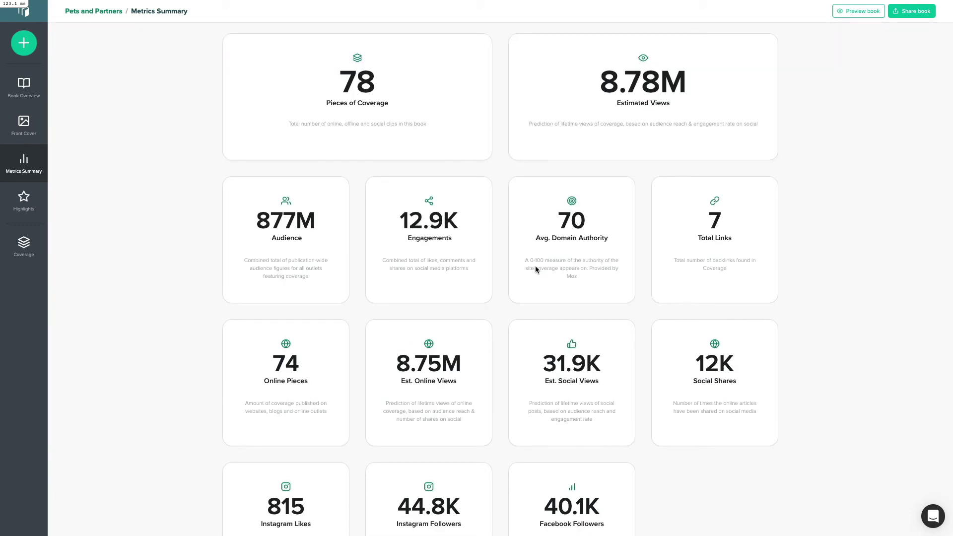
Remove Avg. Domain Authority and Total Links, then place Instagram and Facebook Followers cards in the top row.
drag(507, 228, 329, 109)
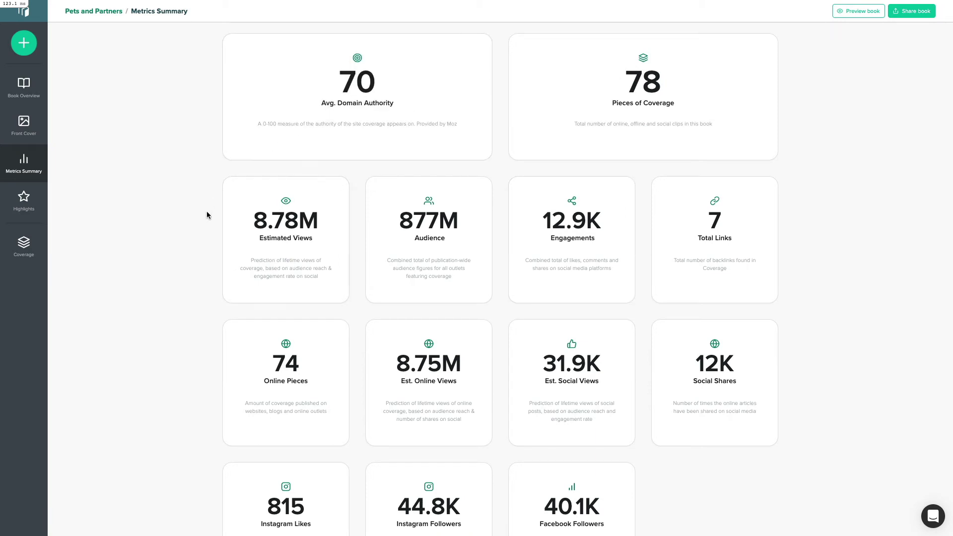
drag(733, 237, 675, 107)
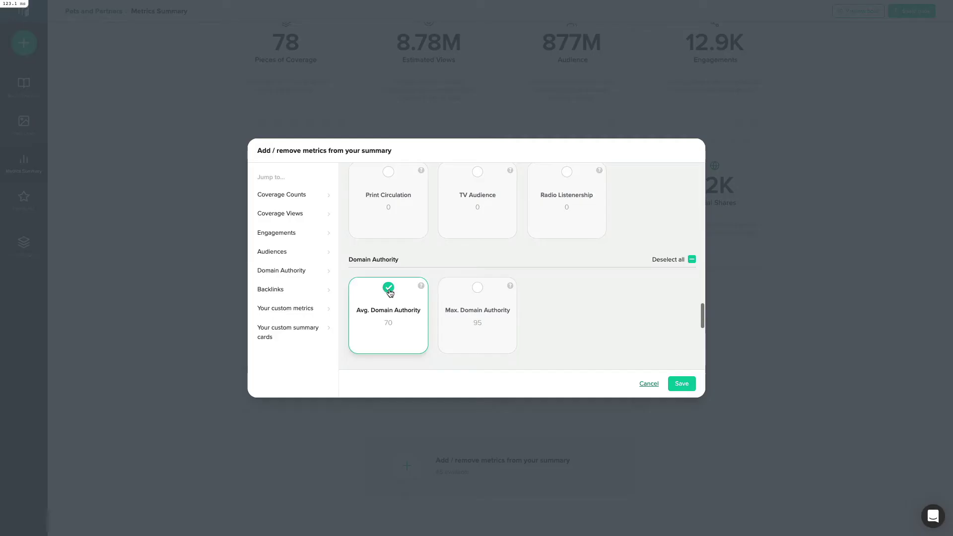
click(388, 289)
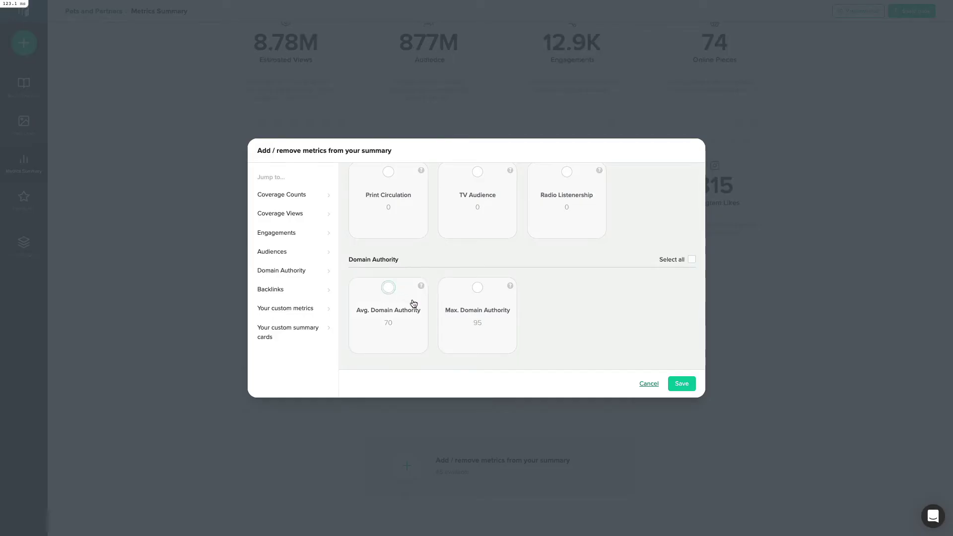
scroll(432, 309, down, 3)
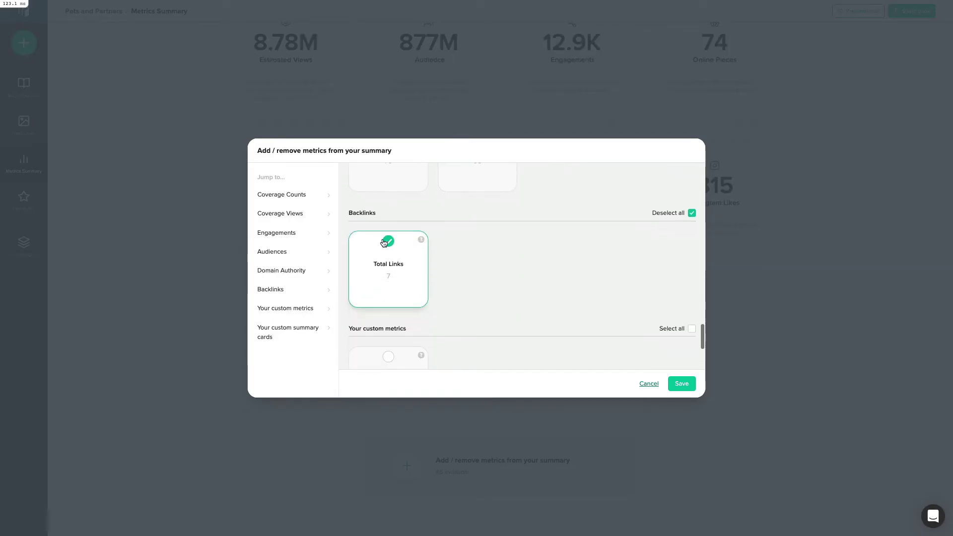
click(388, 243)
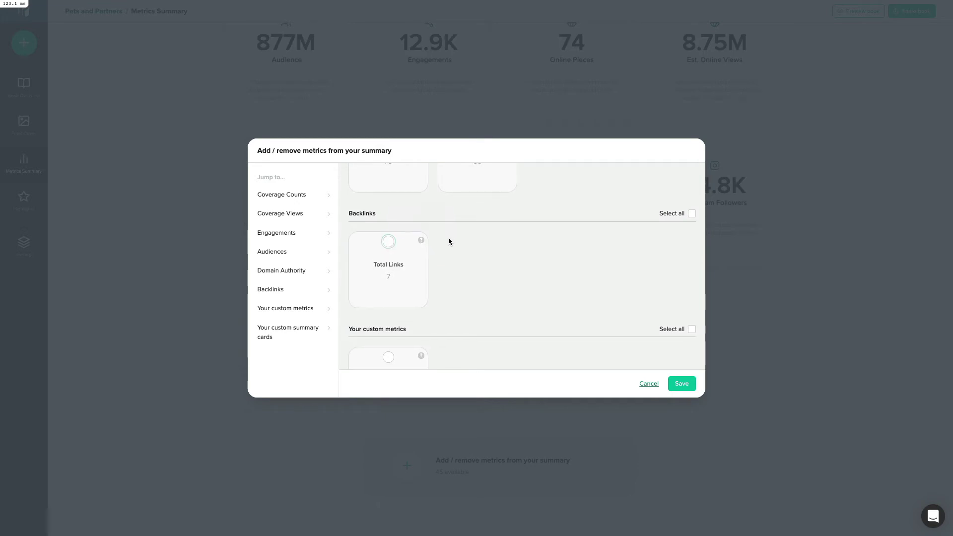
scroll(448, 237, up, 4)
scroll(449, 241, up, 2)
scroll(449, 240, up, 1)
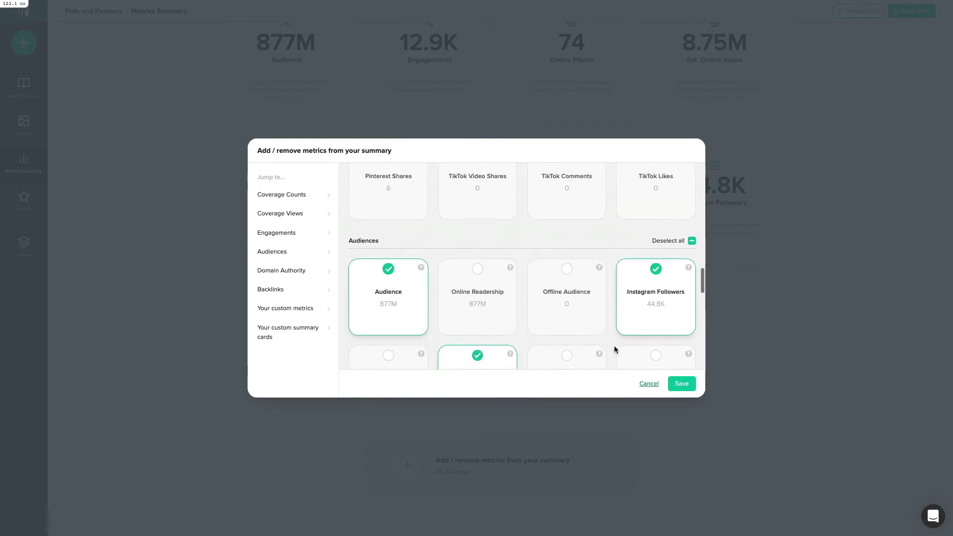
click(680, 384)
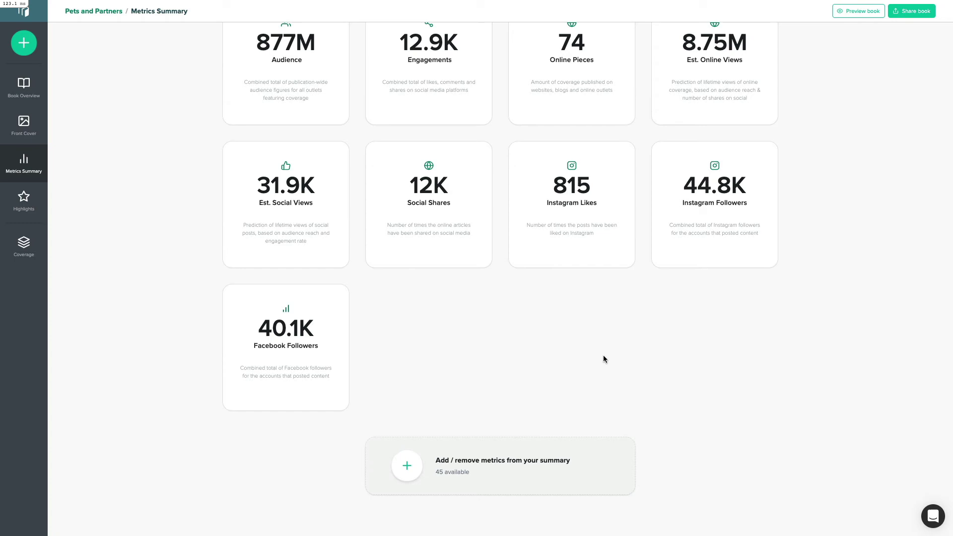
scroll(572, 345, up, 3)
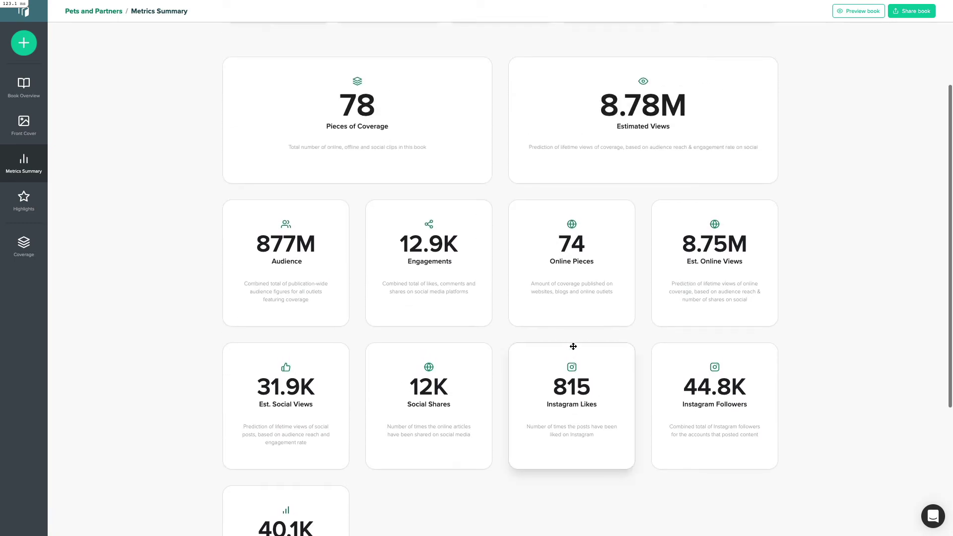
drag(670, 410, 335, 144)
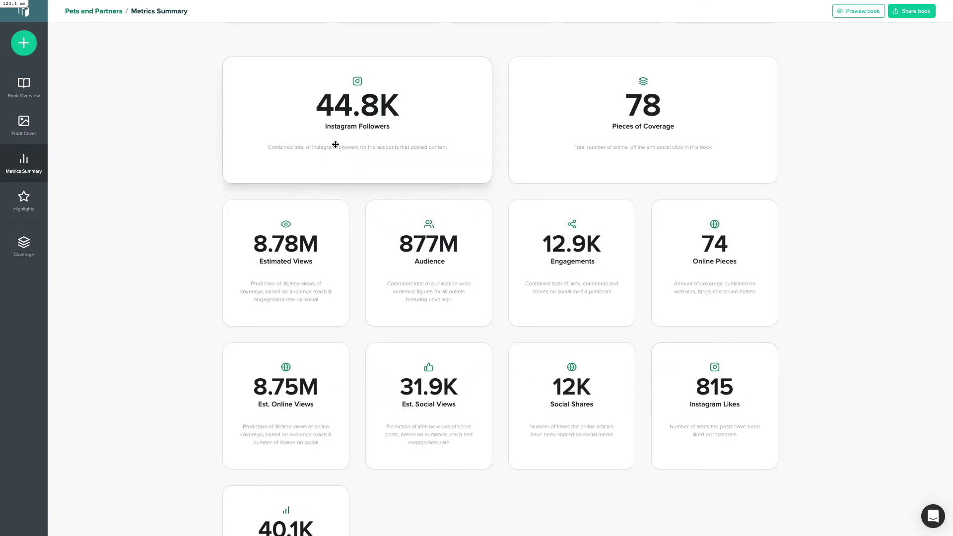
drag(257, 514, 538, 101)
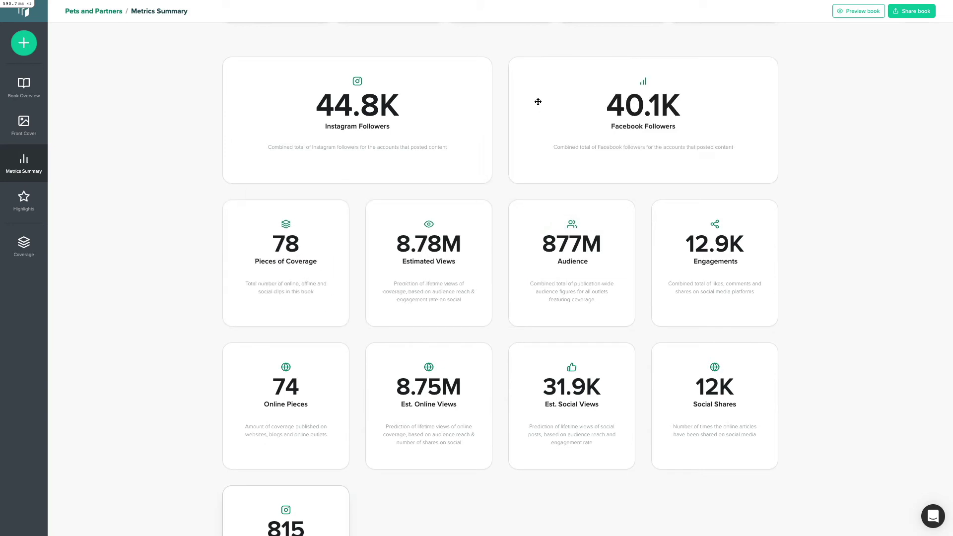
scroll(521, 94, up, 1)
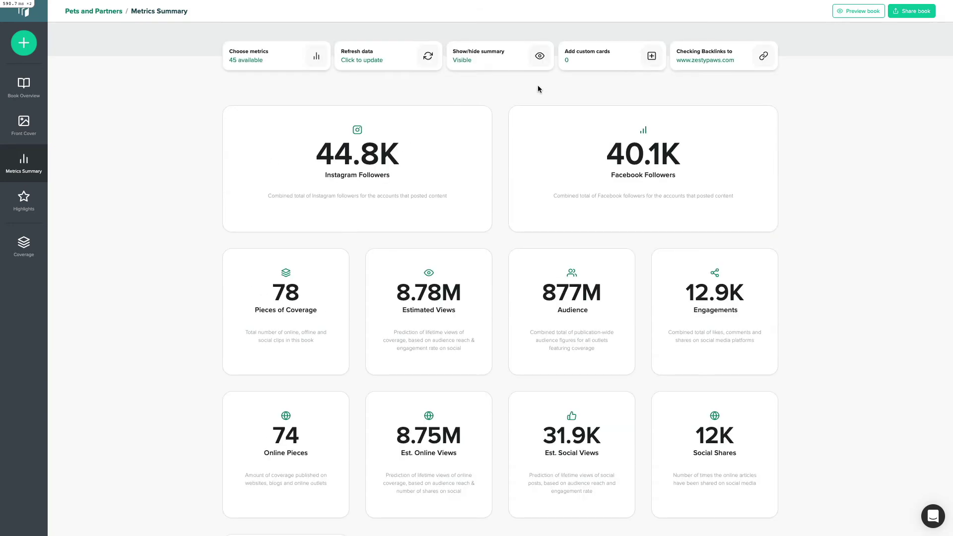
Create a custom summary card named 'My own data' with a description and value 12.5K.
click(608, 59)
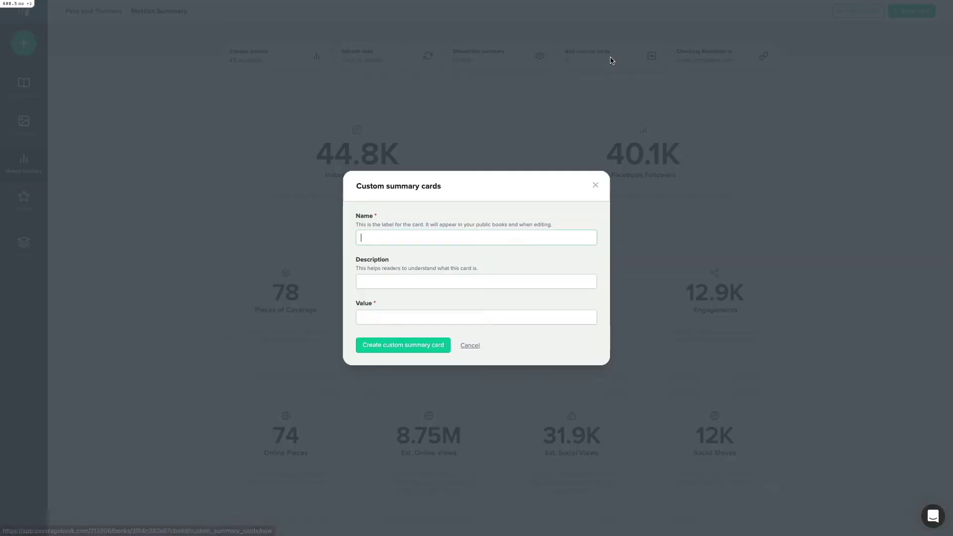
text(M)
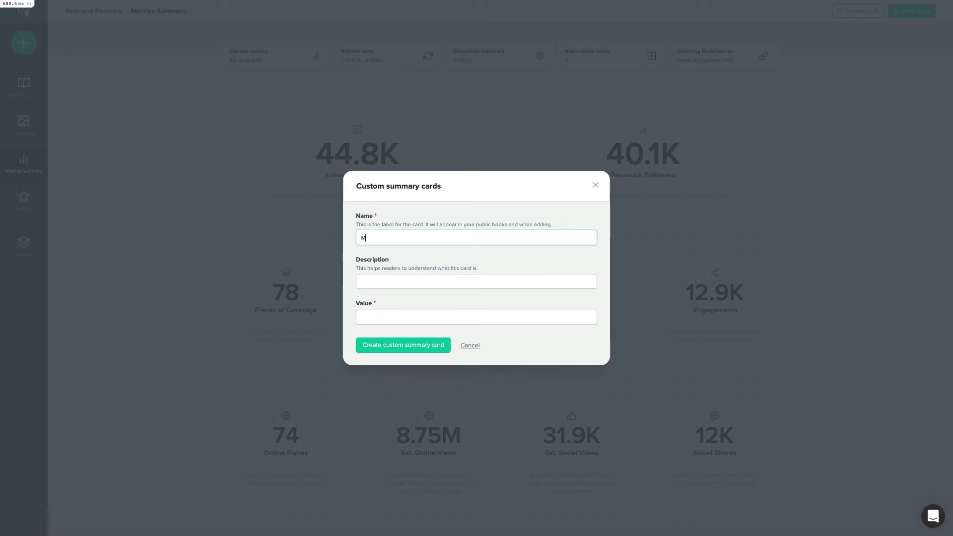
text(y own d)
text(ata)
key(Tab)
text(Add all of)
text( youw o)
key(BackSpace)
key(BackSpace)
key(BackSpace)
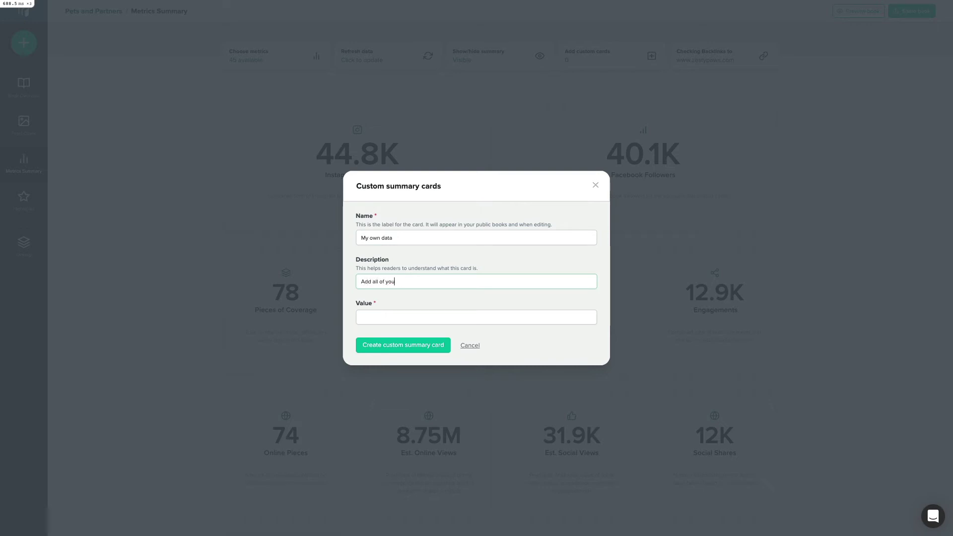
text(r own data)
text( here)
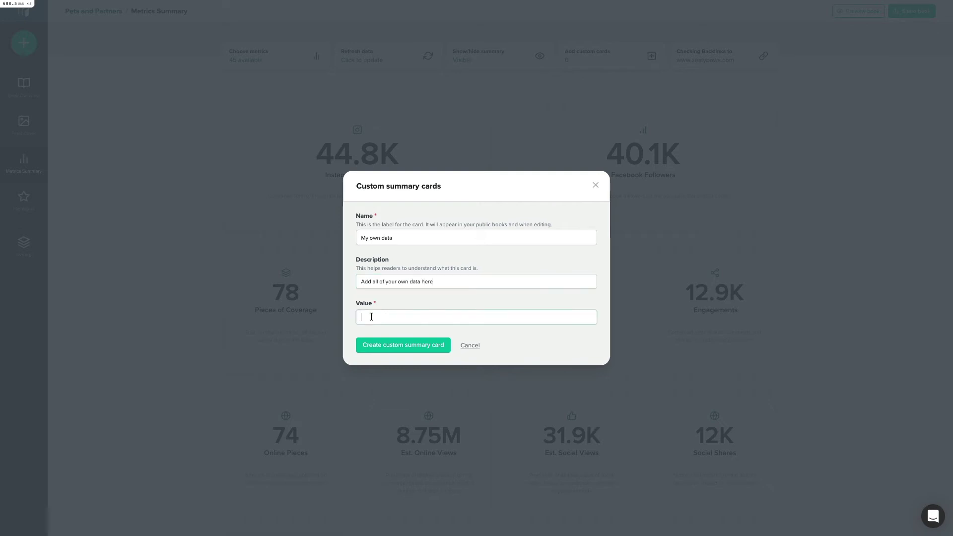
text(12500)
click(367, 349)
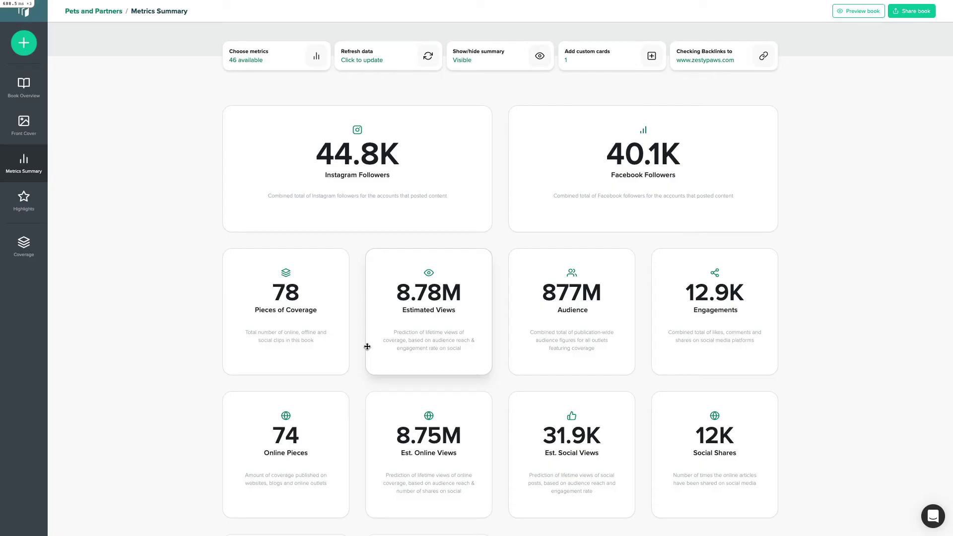
scroll(171, 350, down, 3)
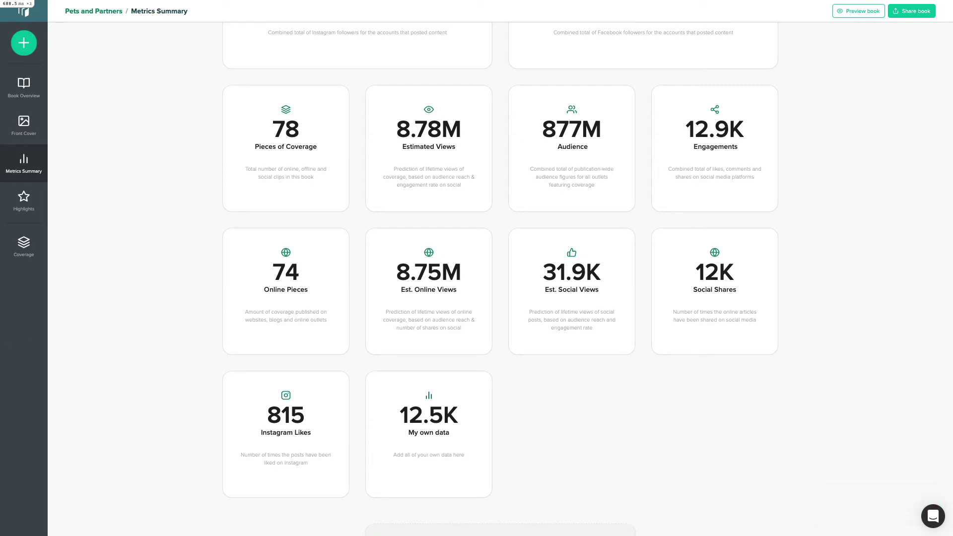
From Book Overview, upload and crop the swns logo file as the book's banner logo.
click(24, 88)
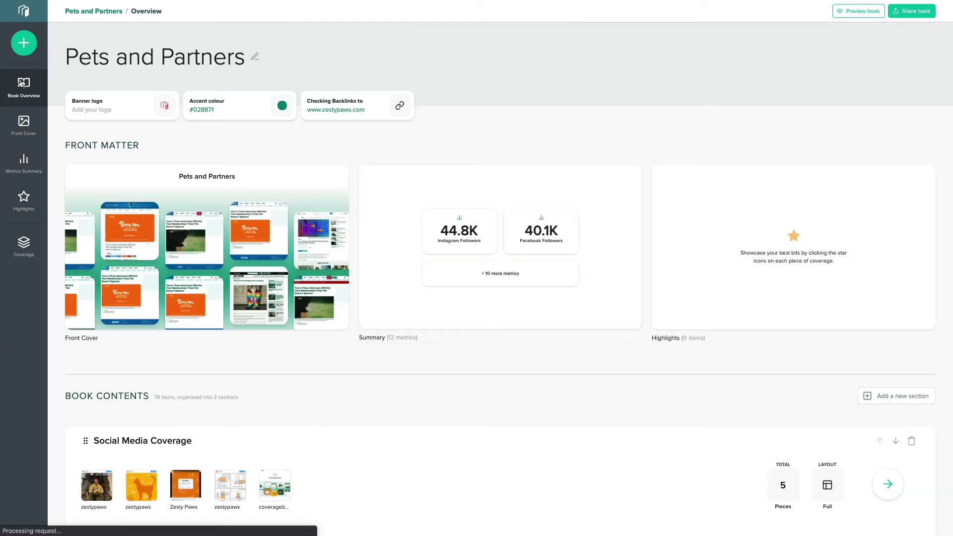
click(123, 108)
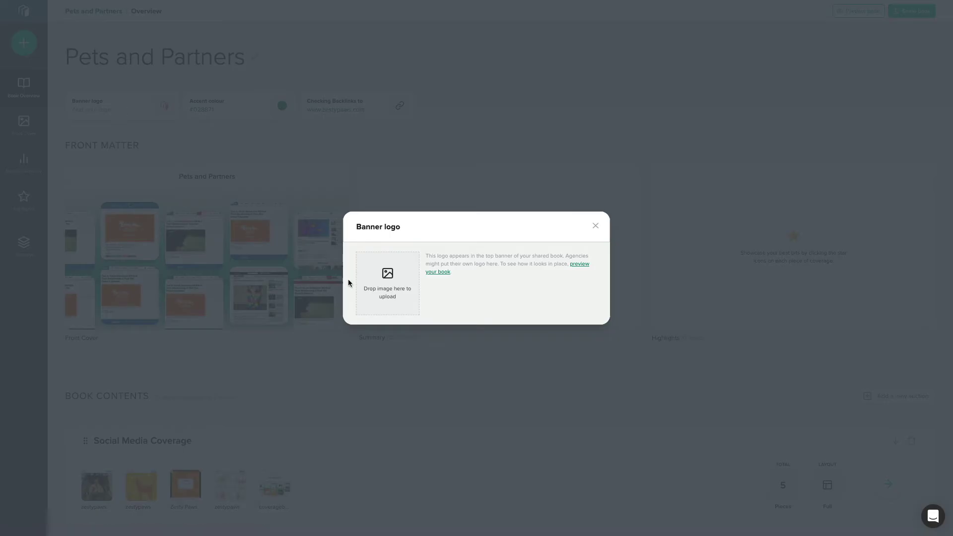
click(382, 281)
click(627, 364)
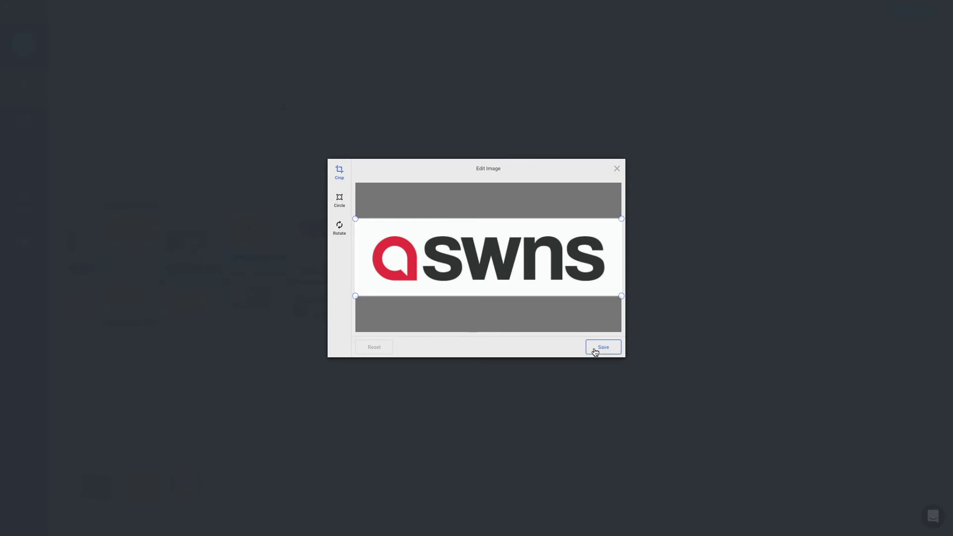
click(591, 351)
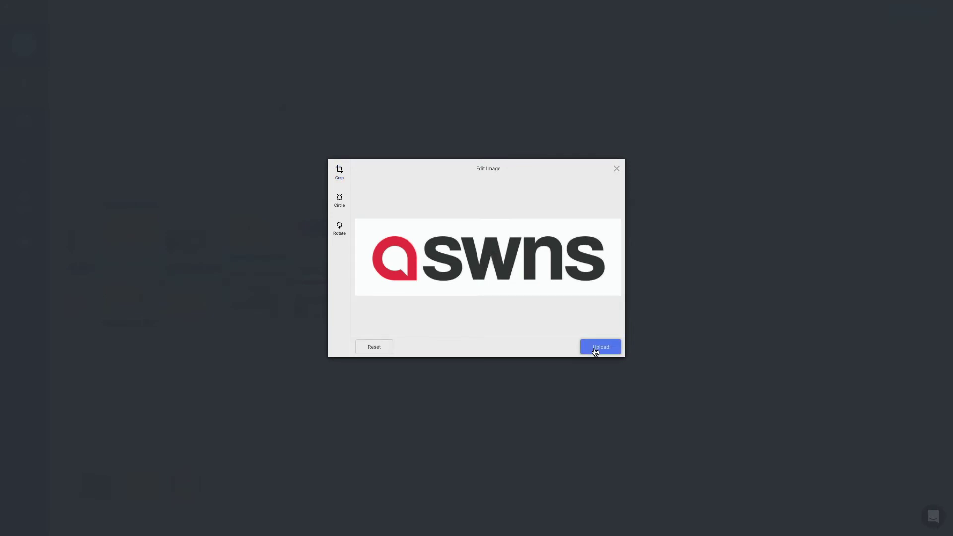
click(596, 351)
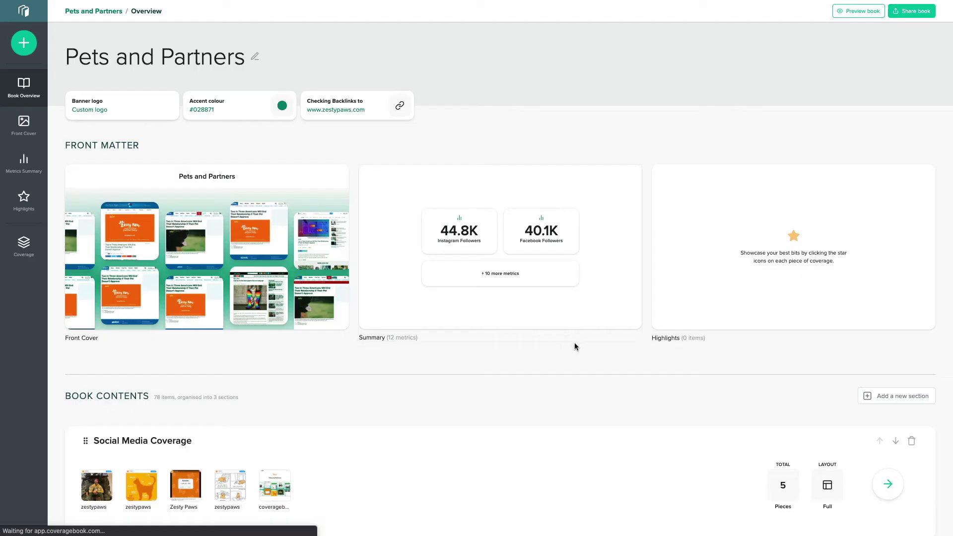
click(575, 344)
Shift the accent colour hue from green to gold #d8a111 and save it, then select the Front Cover.
click(242, 111)
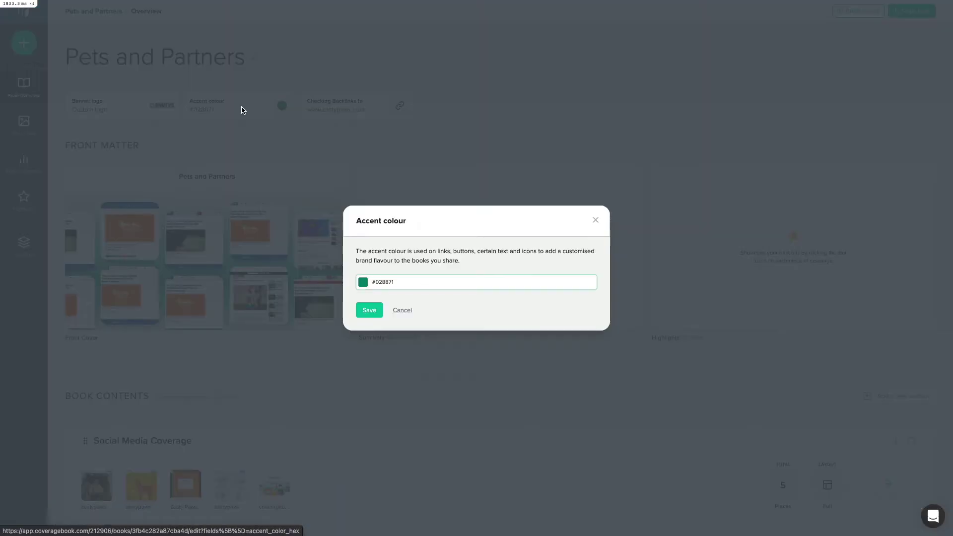
click(412, 282)
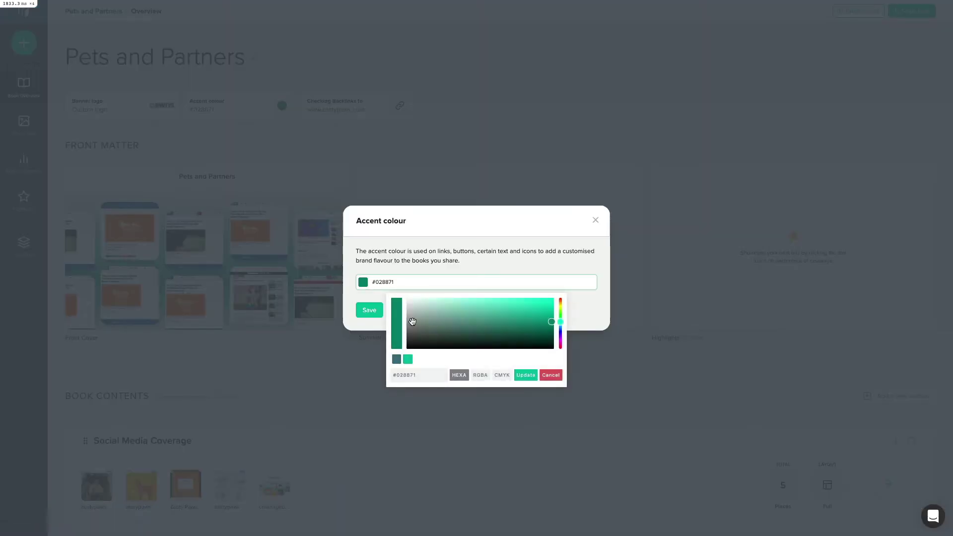
drag(557, 331, 559, 308)
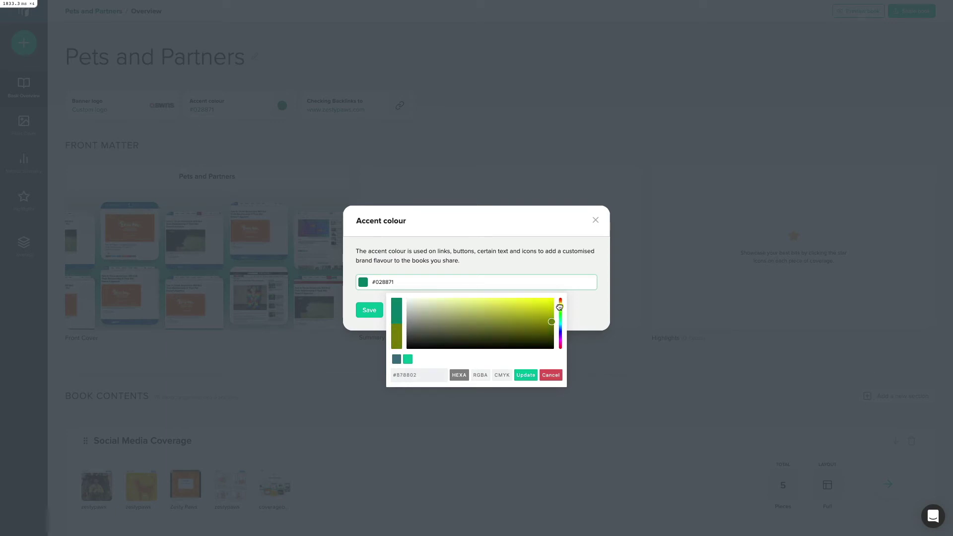
click(523, 376)
click(369, 311)
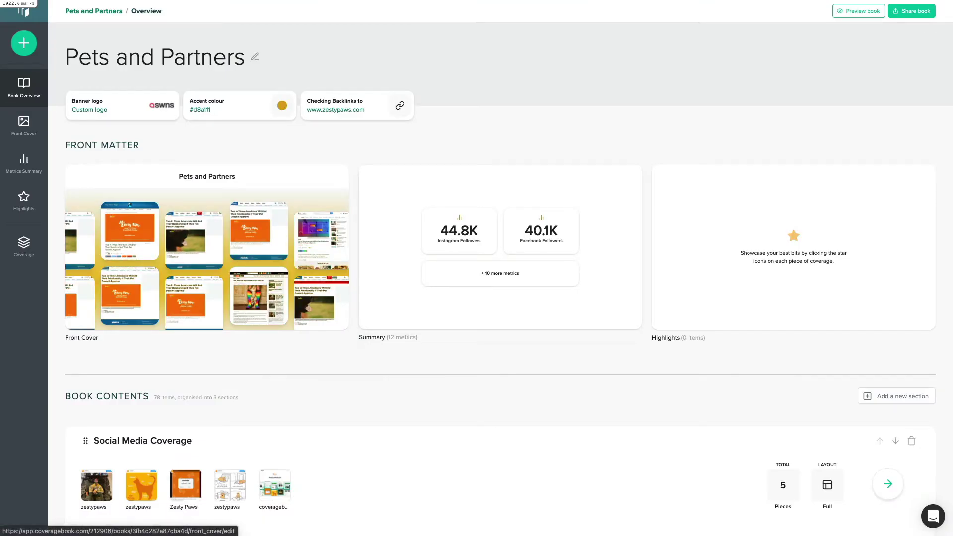
click(206, 176)
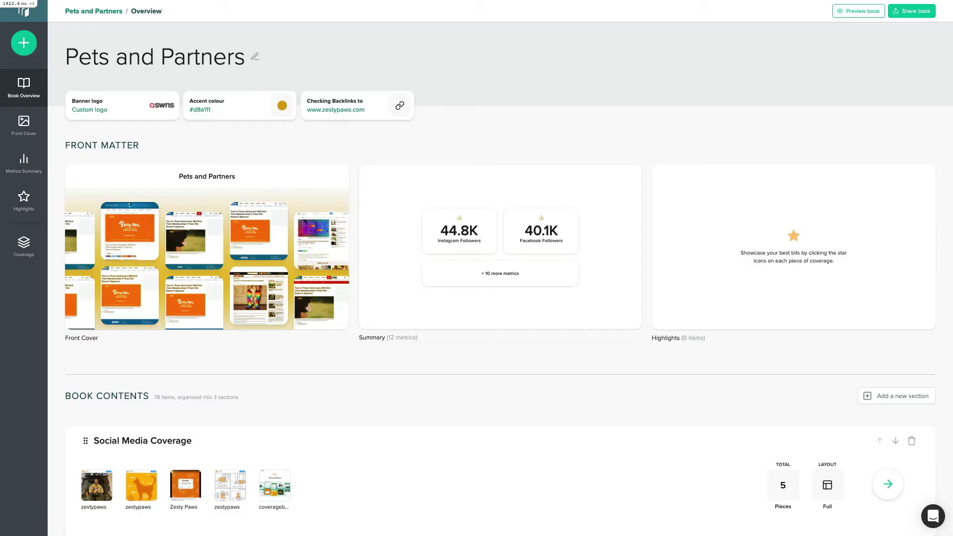
Try Custom image and None cover options, resave Montage, then go to Social Media Coverage.
click(214, 264)
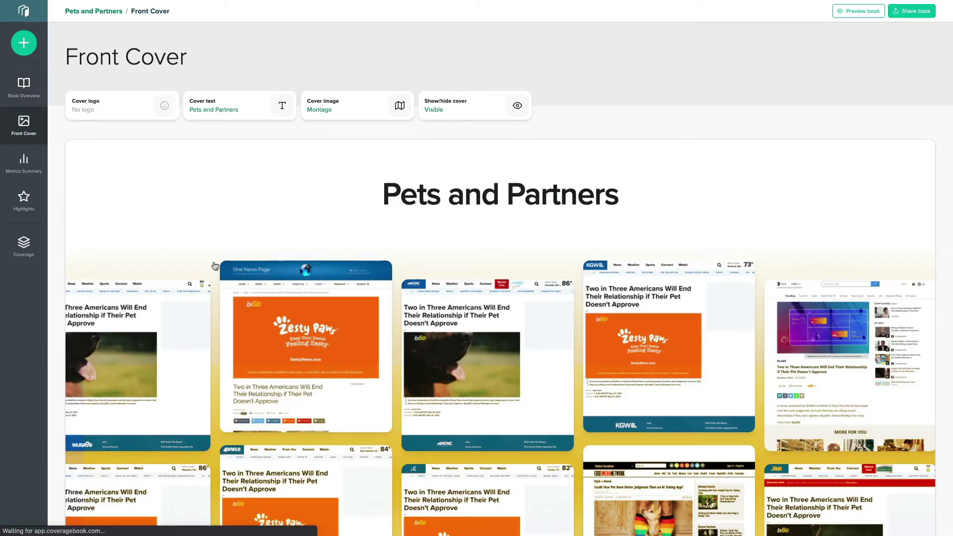
click(326, 111)
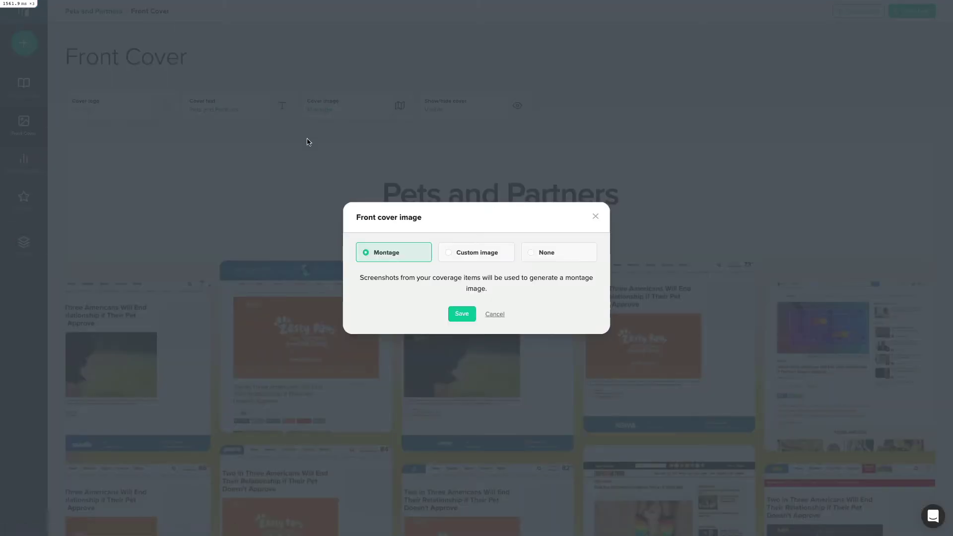
click(450, 255)
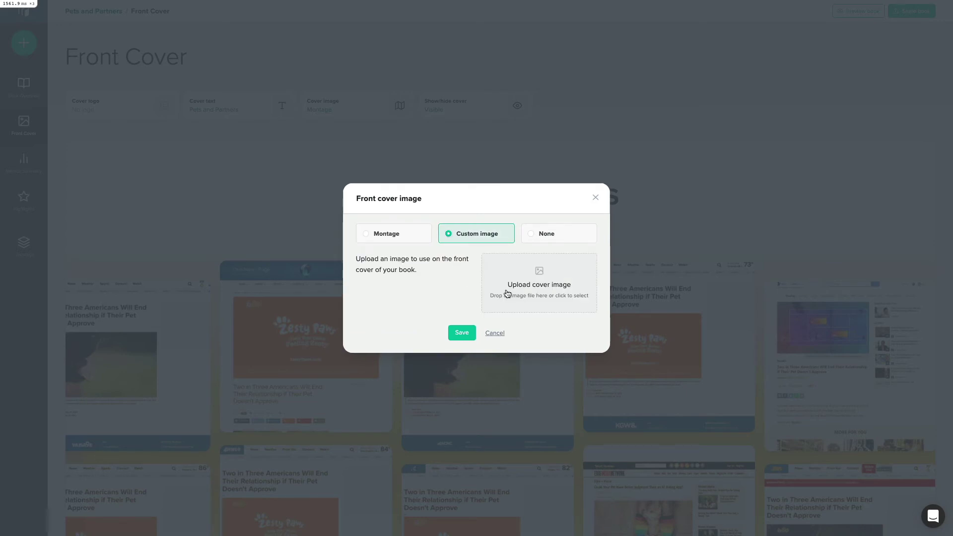
click(531, 233)
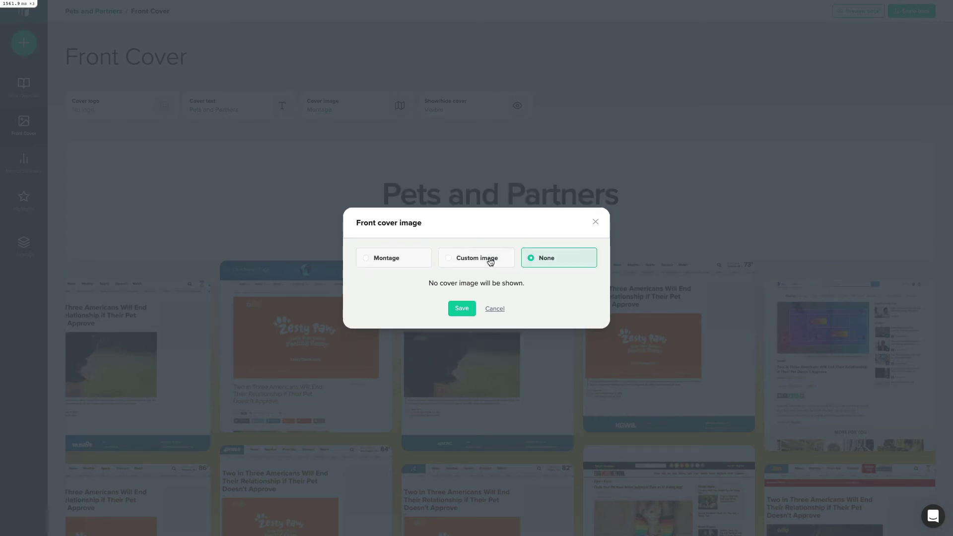
click(365, 258)
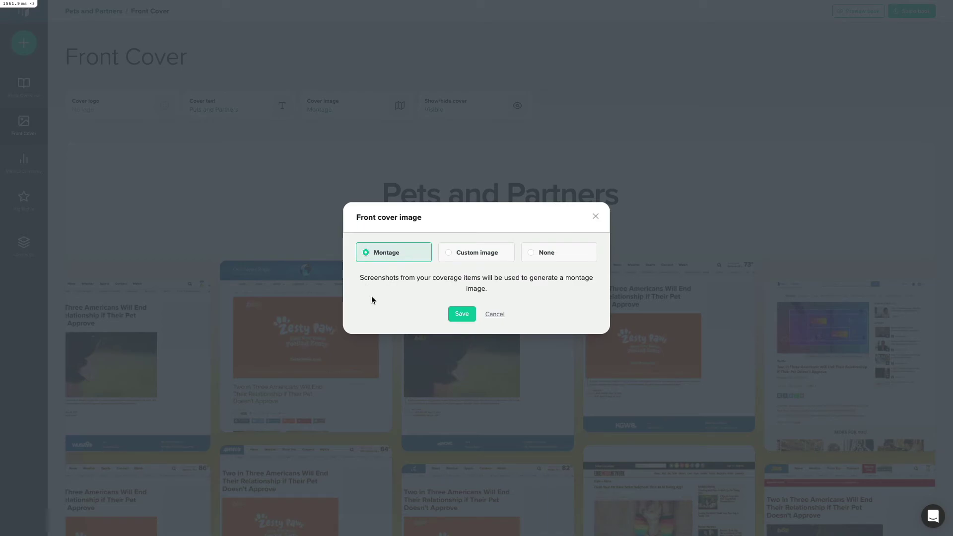
click(454, 316)
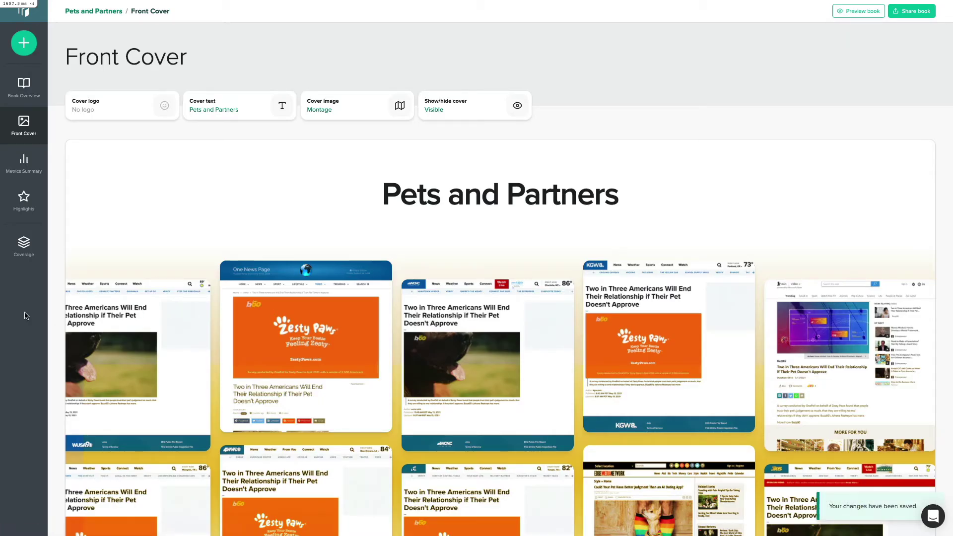
click(44, 250)
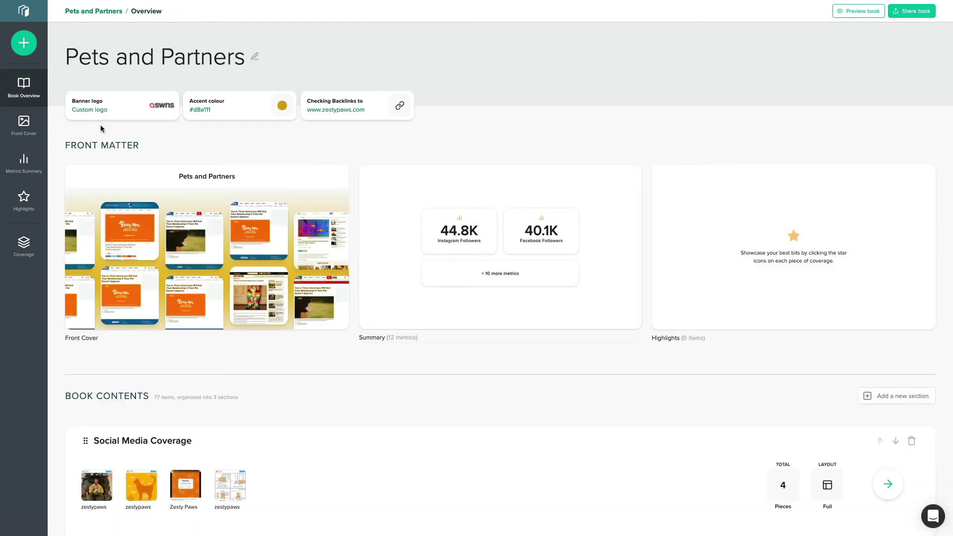
mouse_move(24, 245)
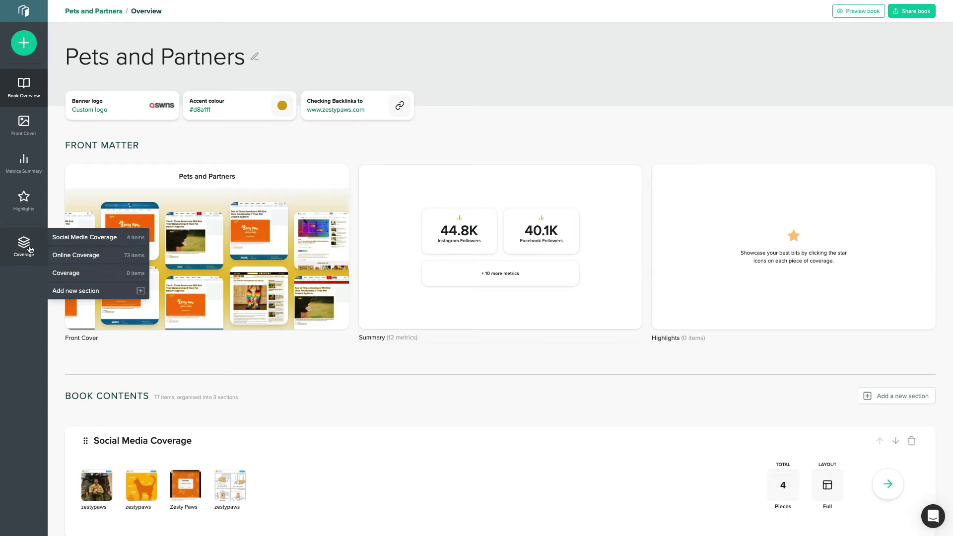
Star the Zesty Paws Facebook reminder, cat comic and dogs photo posts, then view Highlights.
click(78, 240)
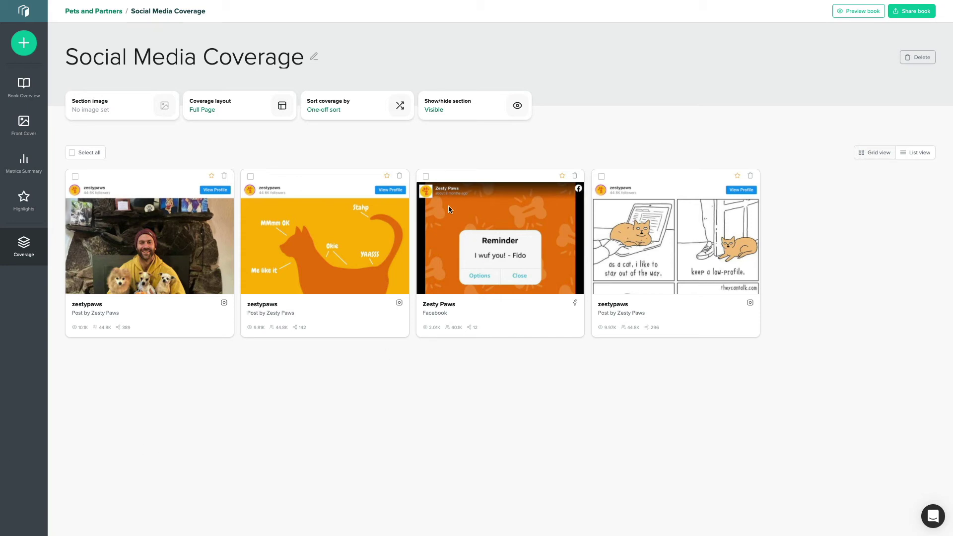
click(562, 176)
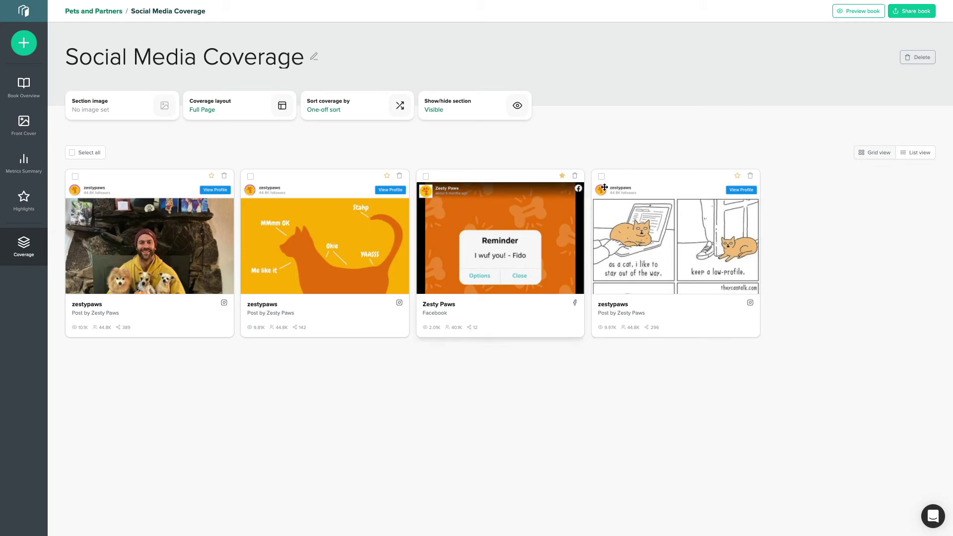
click(737, 177)
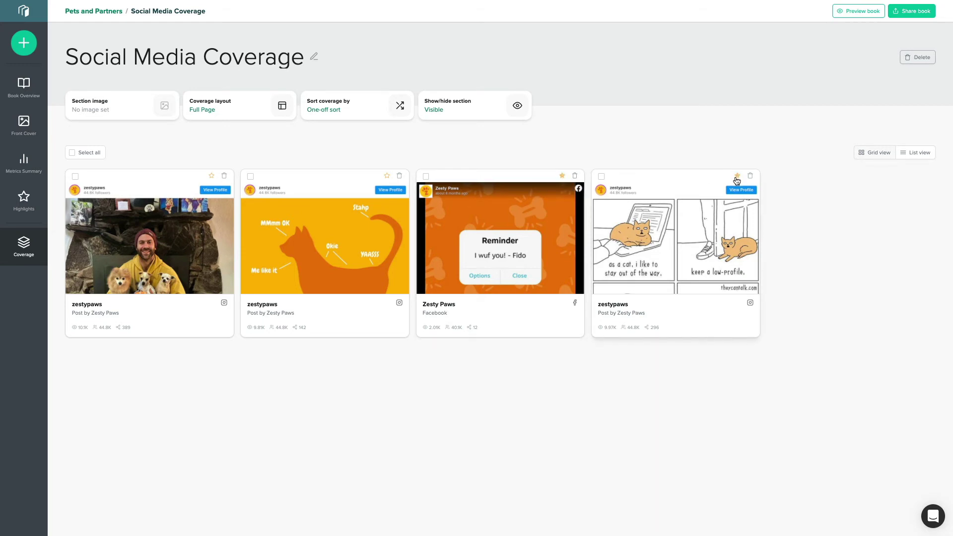
click(212, 177)
click(23, 203)
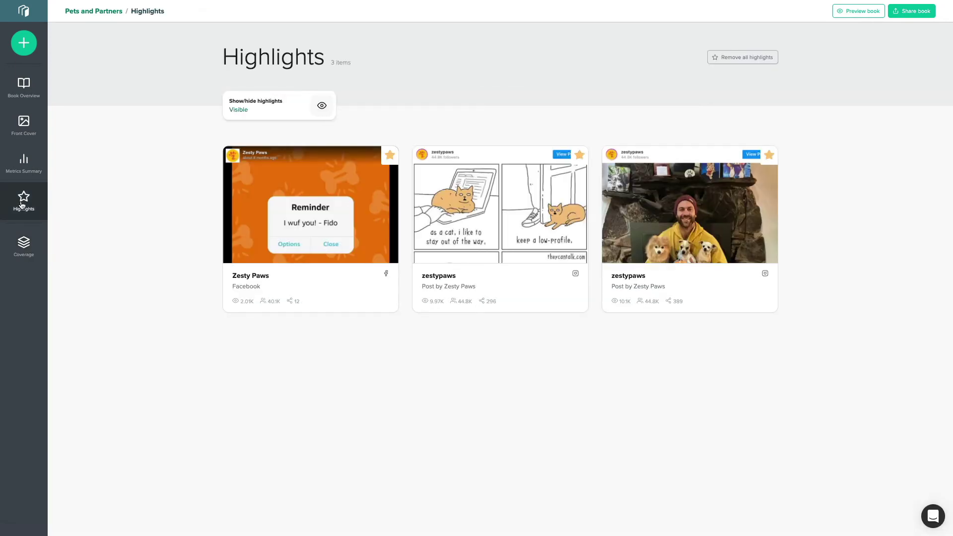
In Book Contents, drag Online Coverage above Social Media Coverage, then move Social Media Coverage back to first.
click(23, 83)
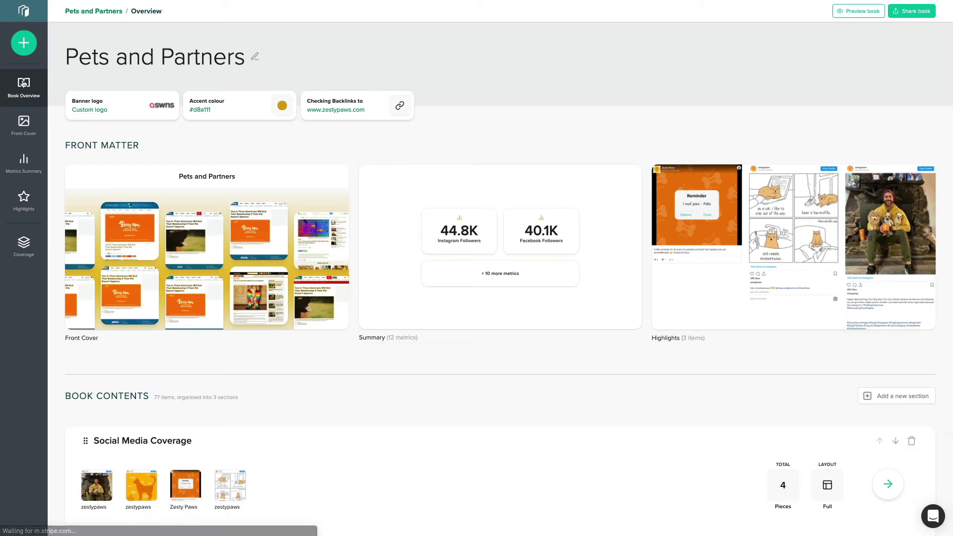
scroll(55, 164, down, 2)
scroll(54, 165, down, 2)
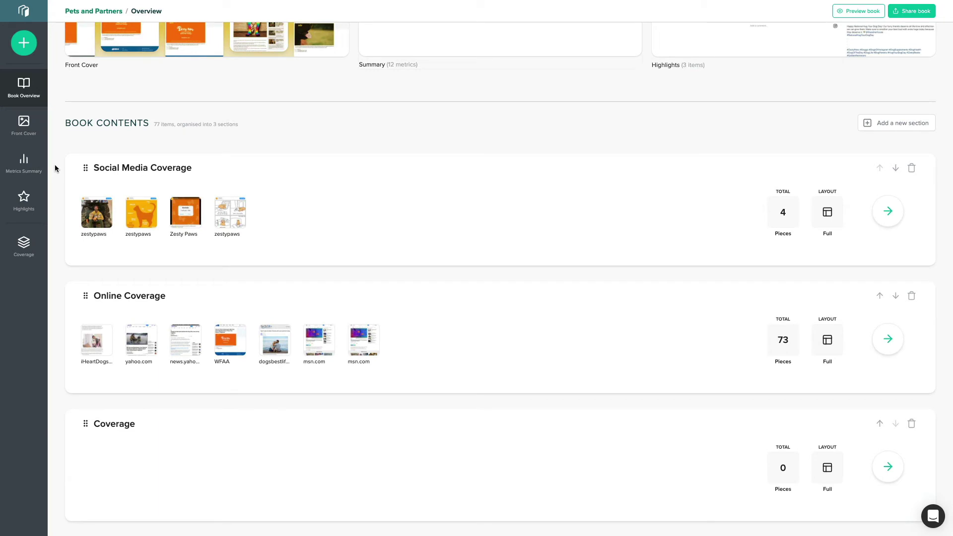
drag(456, 329, 452, 210)
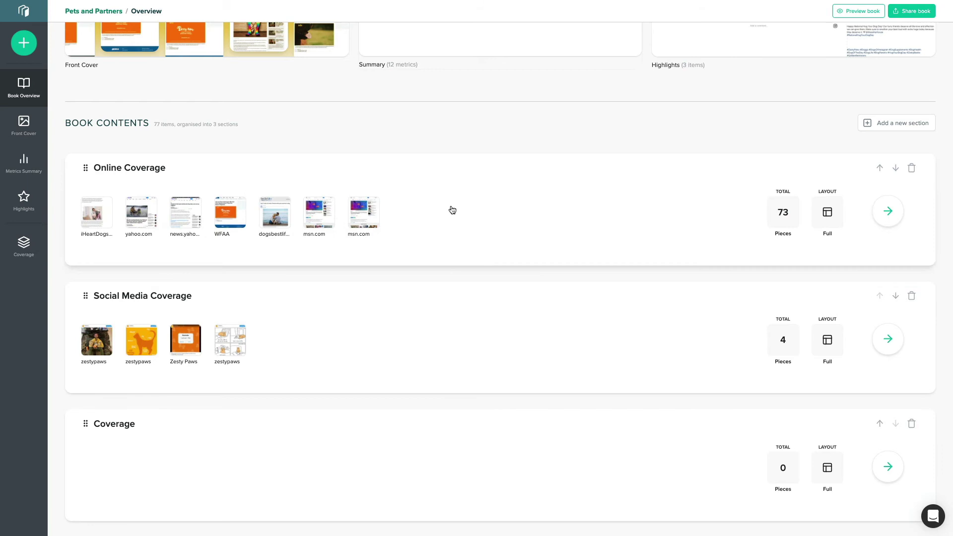
click(879, 296)
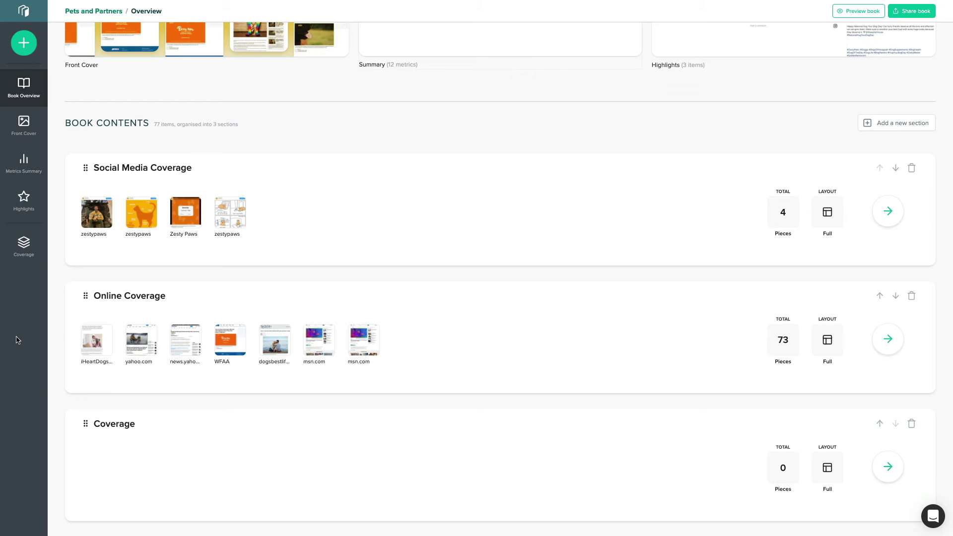
Upload the first photo in the folder as the Social Media Coverage section image and save.
click(308, 230)
click(148, 116)
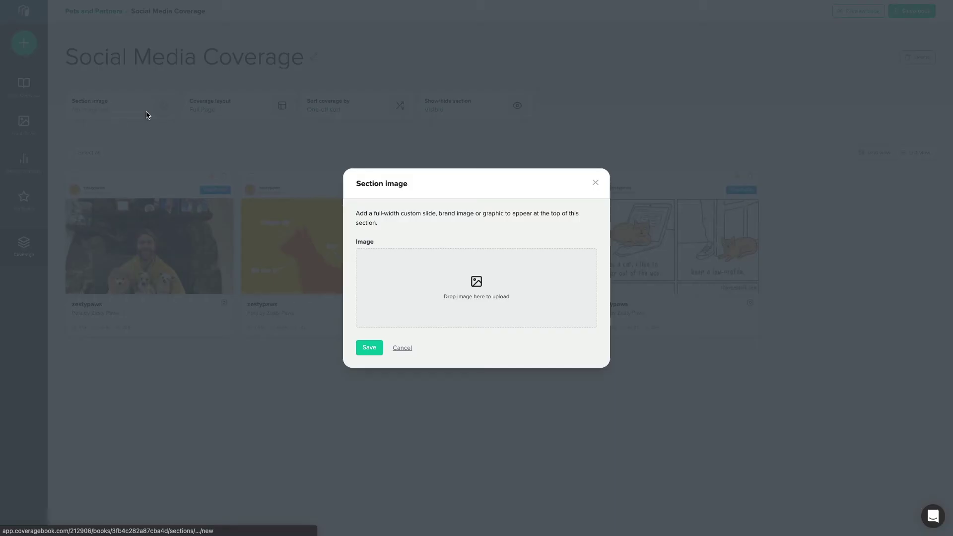
click(477, 283)
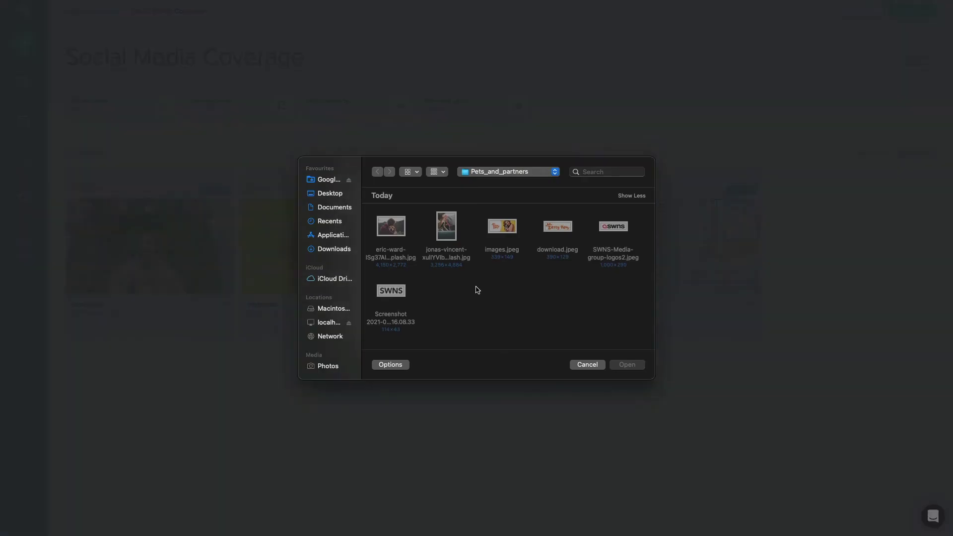
click(392, 232)
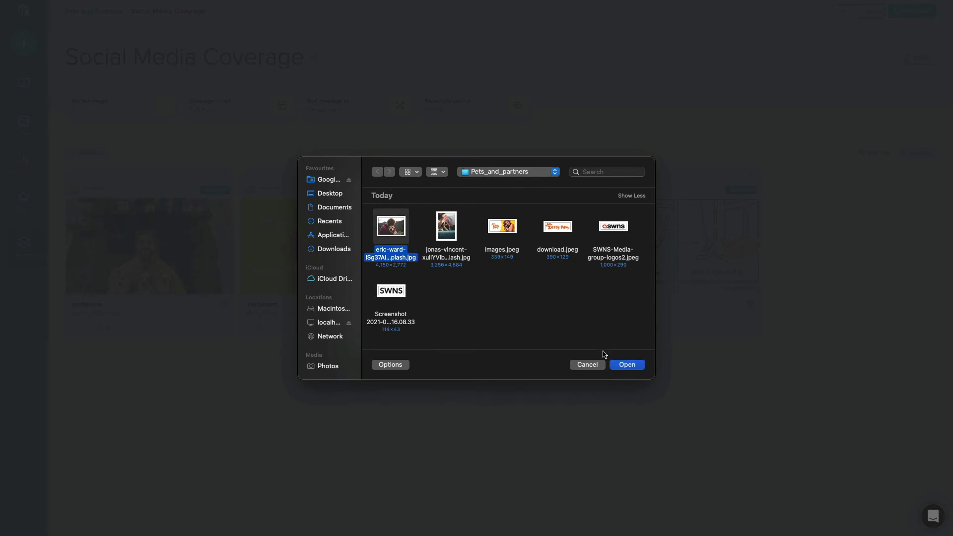
click(643, 366)
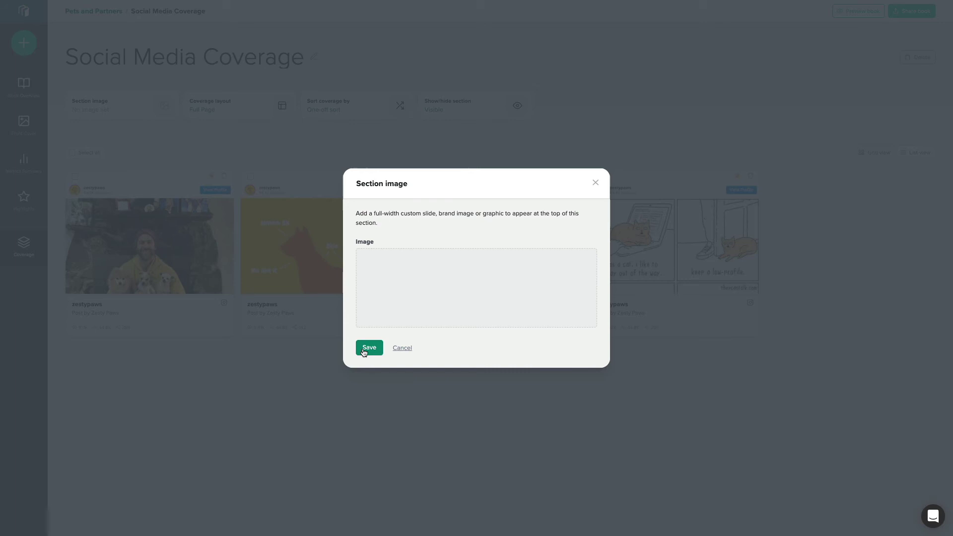
click(364, 389)
mouse_move(23, 246)
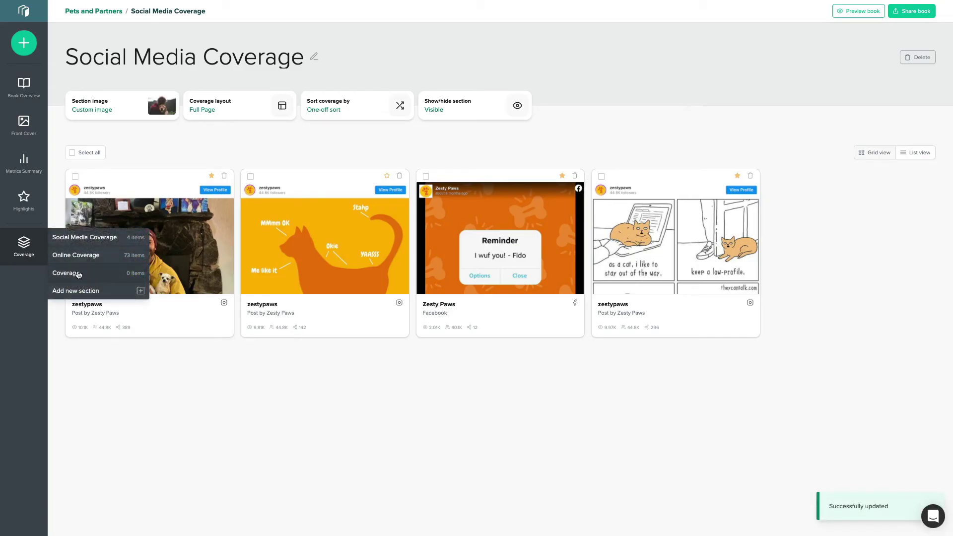
Upload the second photo, the cat high-five, as the Online Coverage section image and save.
click(81, 259)
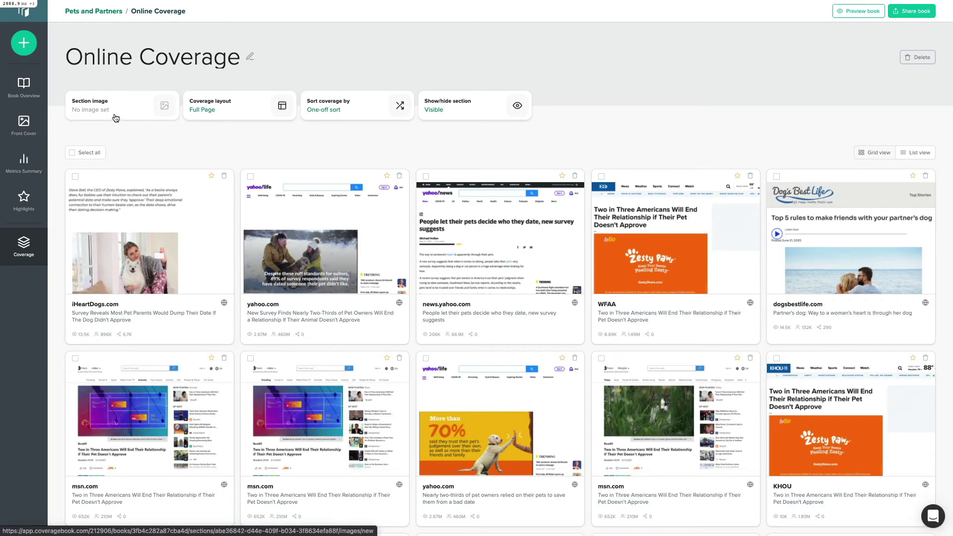
click(115, 117)
click(439, 291)
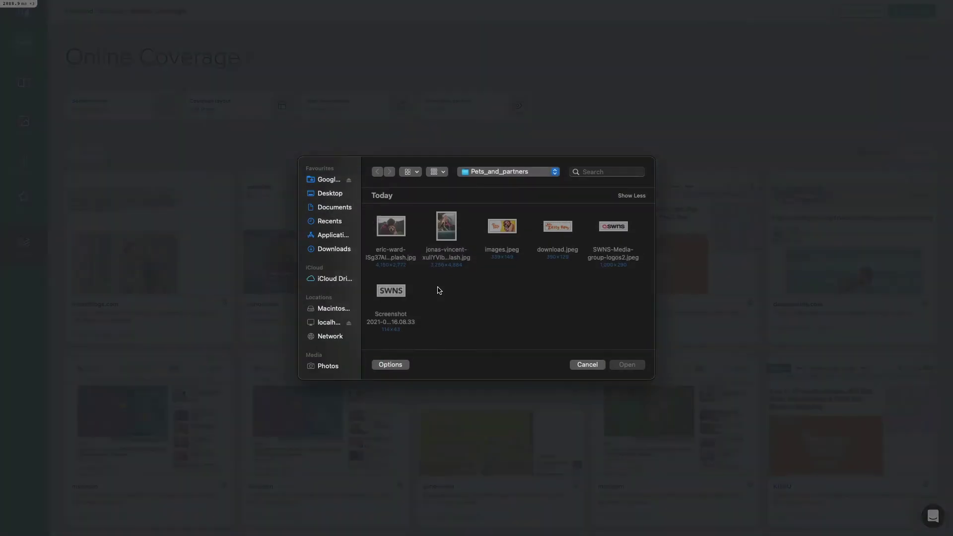
click(445, 242)
click(627, 365)
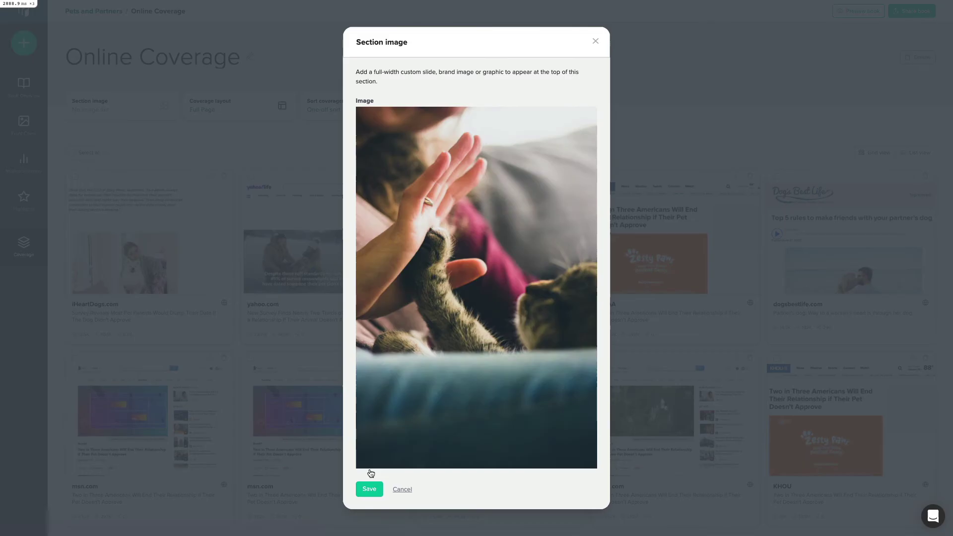
click(368, 488)
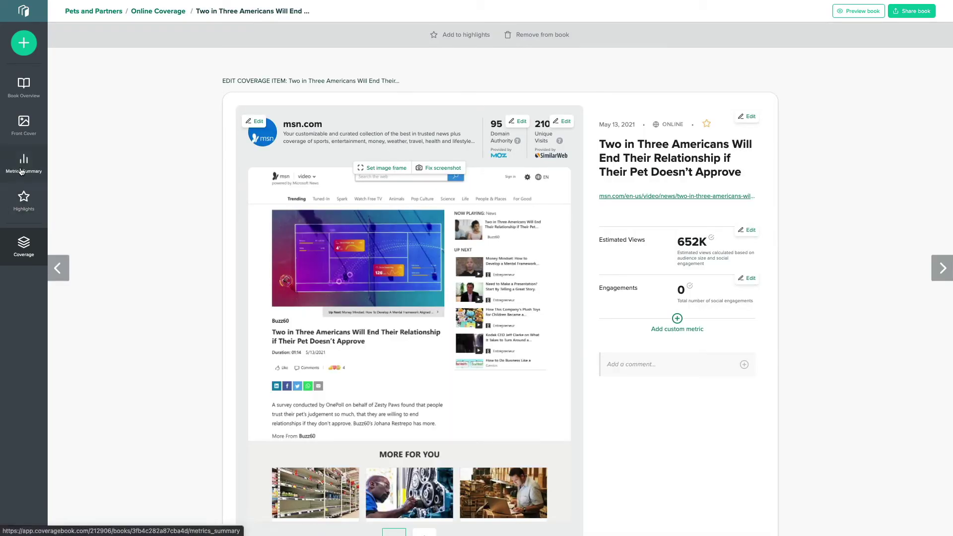
mouse_move(24, 246)
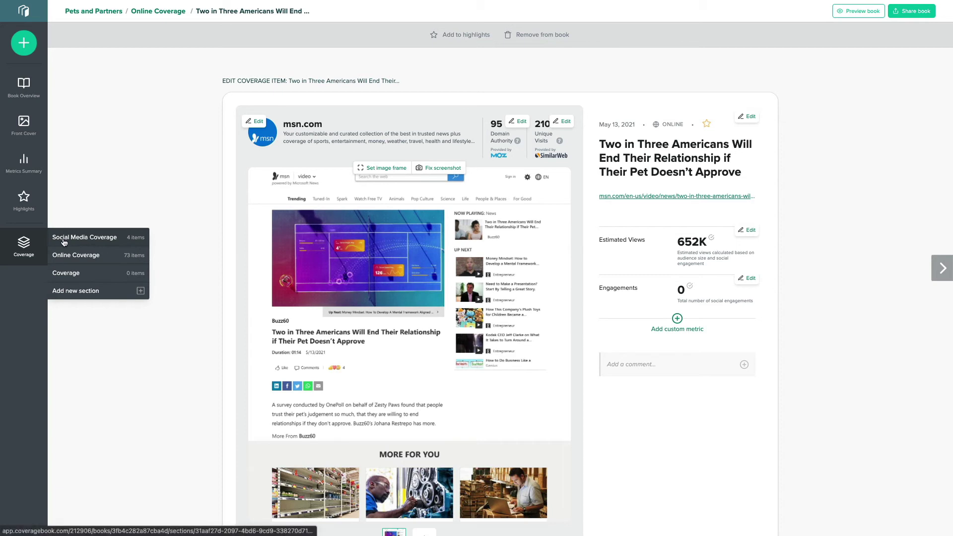
Review Social Media Coverage's layout choices and leave them unchanged.
click(64, 241)
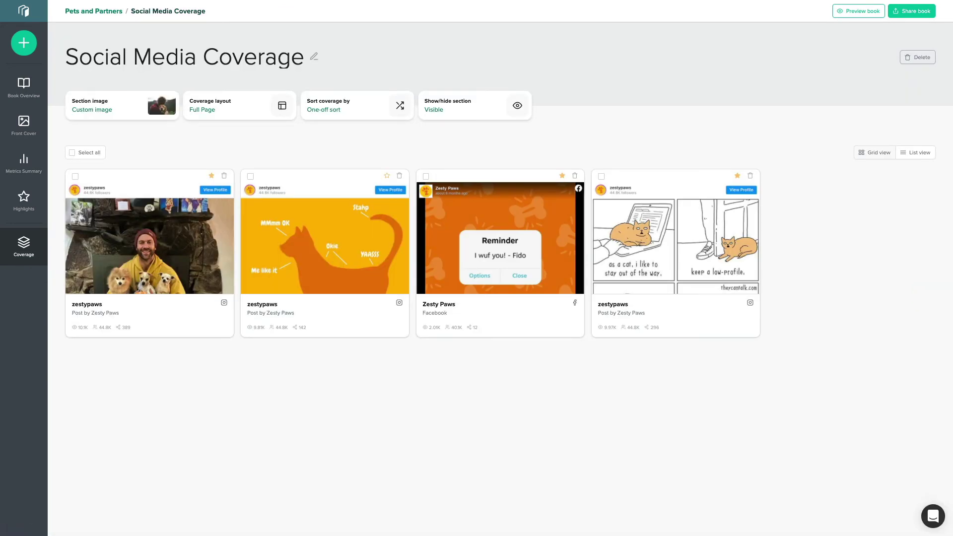
click(241, 112)
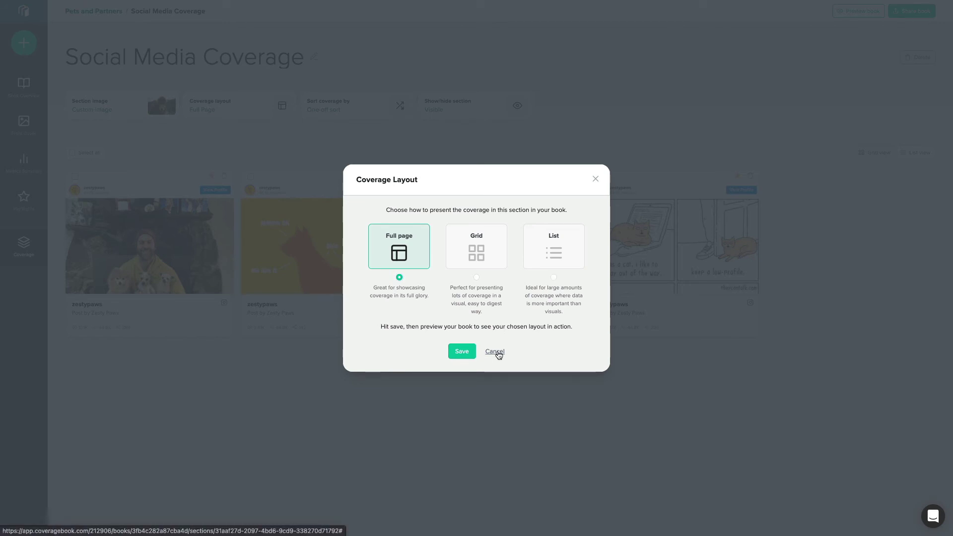
click(494, 353)
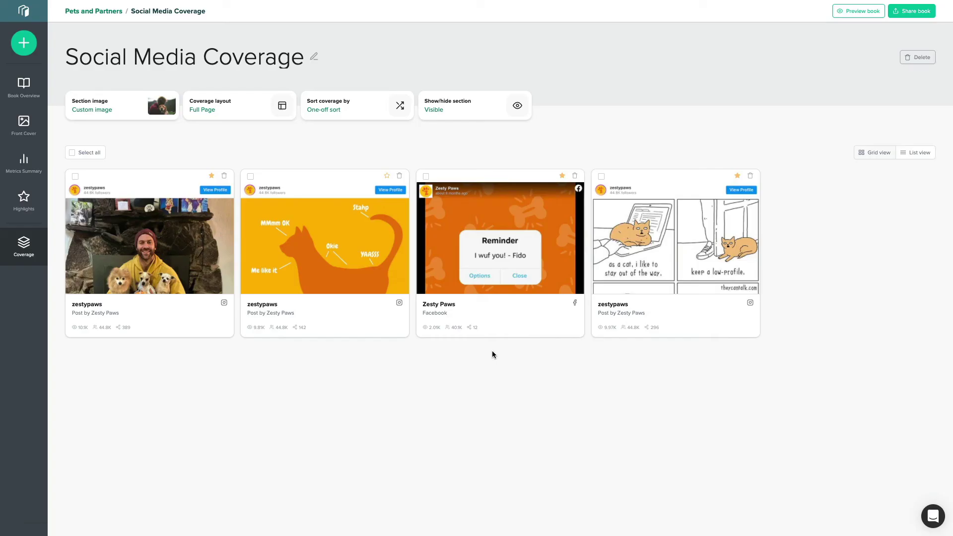
Switch the Online Coverage section's layout to Grid and save.
click(24, 249)
click(67, 261)
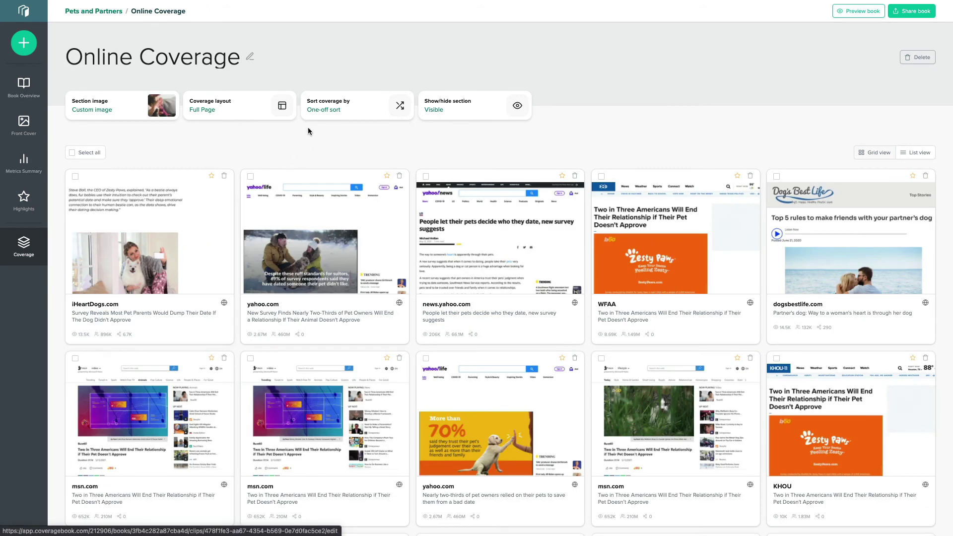
click(265, 119)
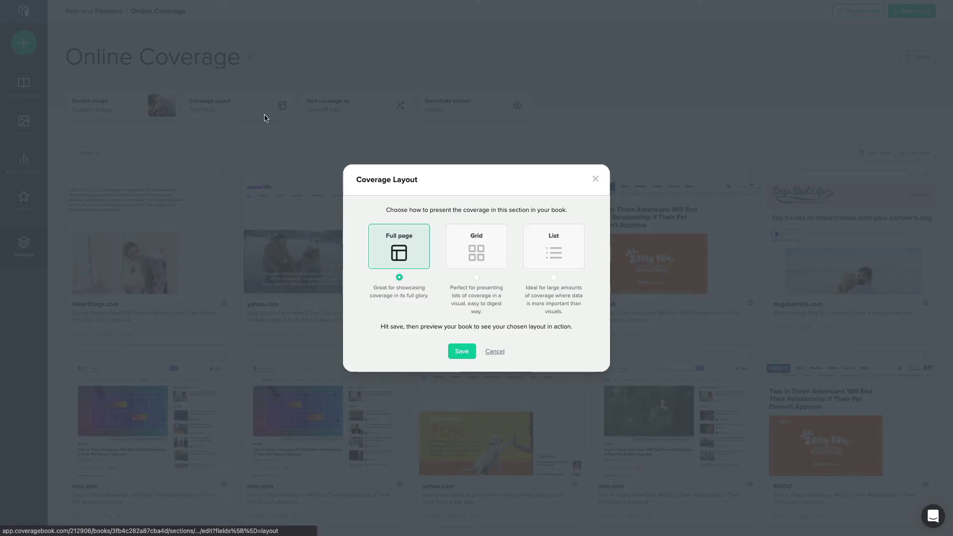
click(480, 266)
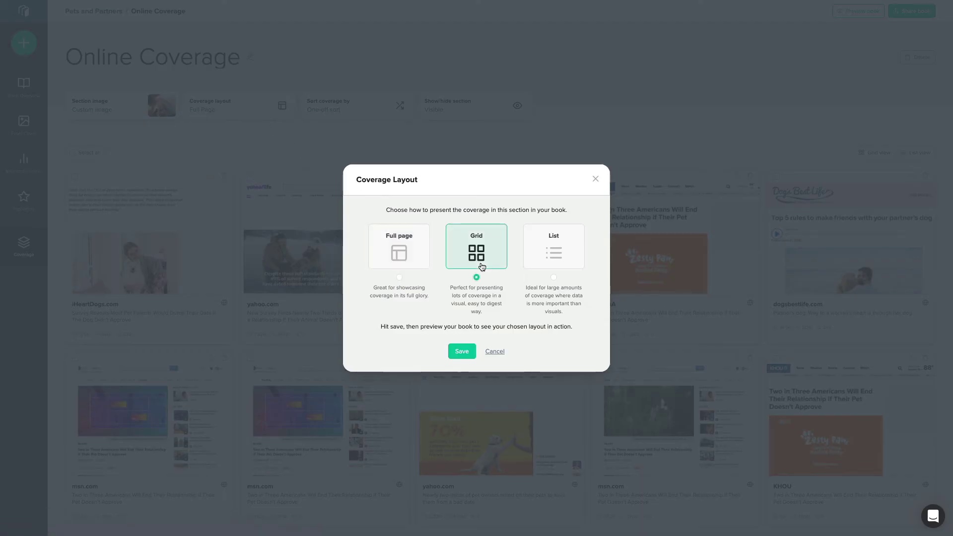
click(461, 352)
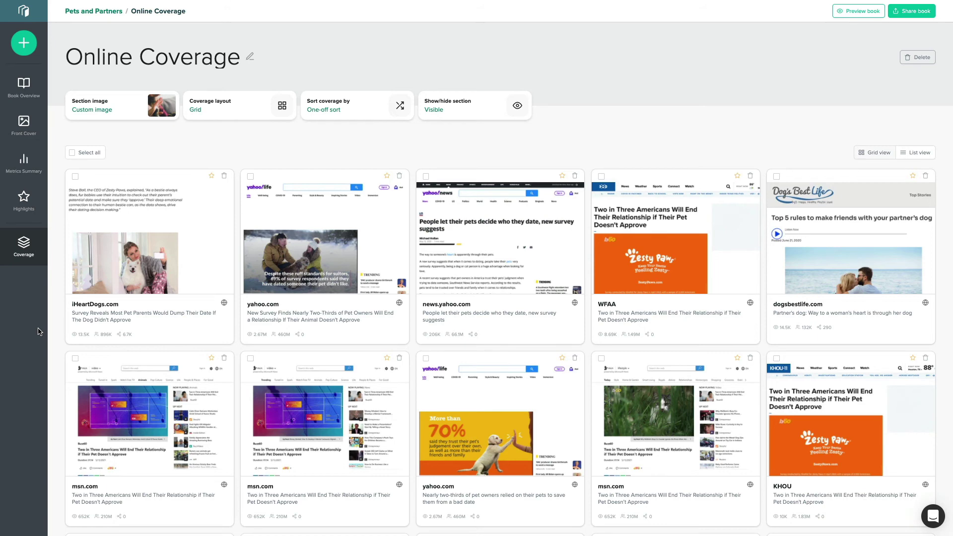
Drag the Yahoo survey clip first, then sort Online Coverage by Audience, largest to smallest.
drag(261, 198, 110, 203)
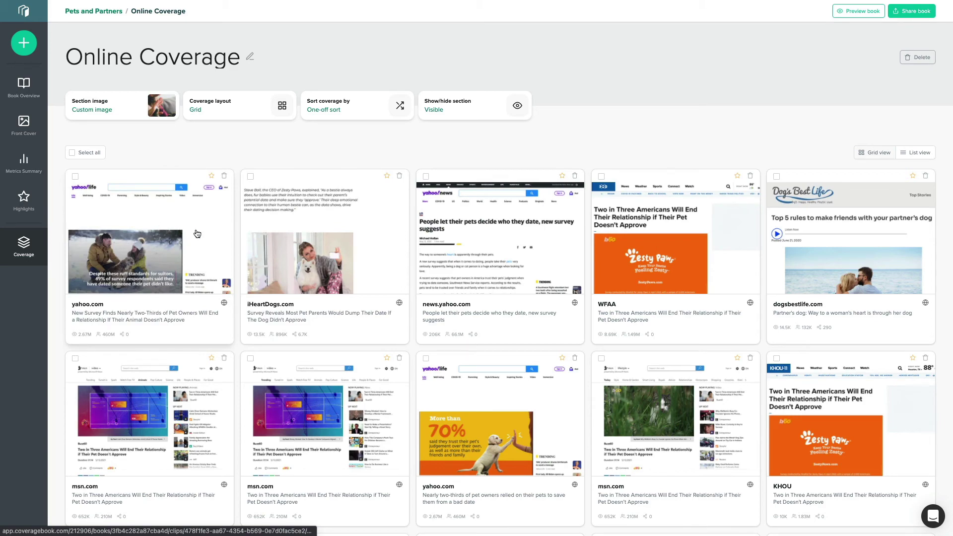
click(352, 115)
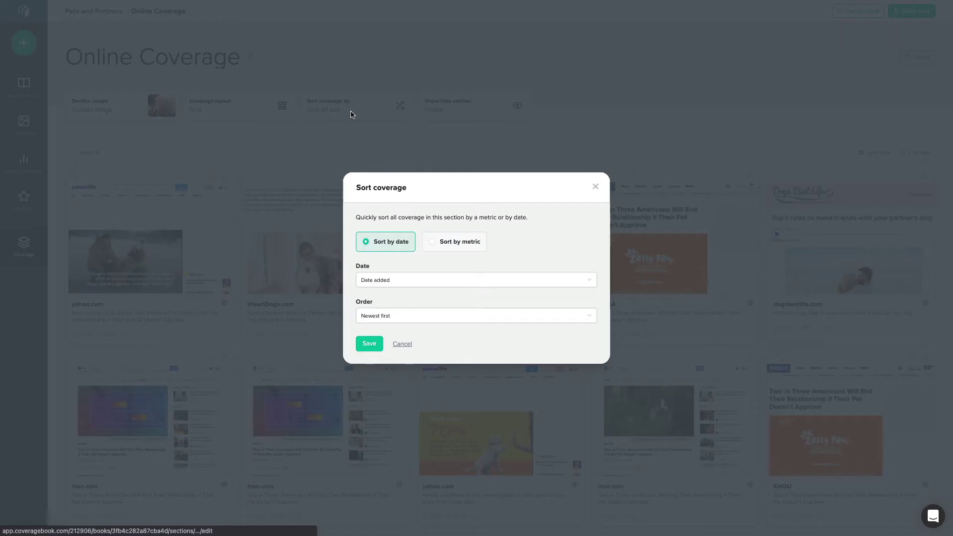
click(440, 244)
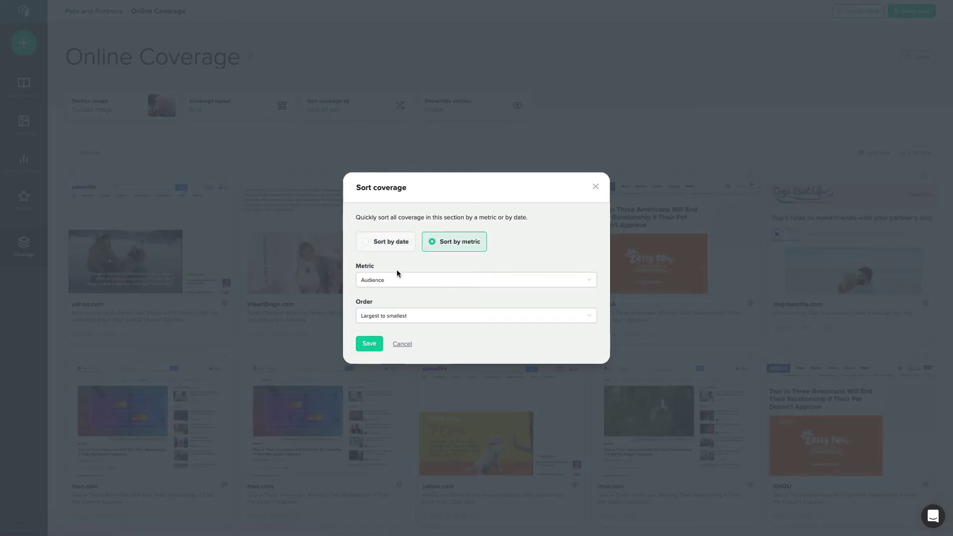
click(366, 345)
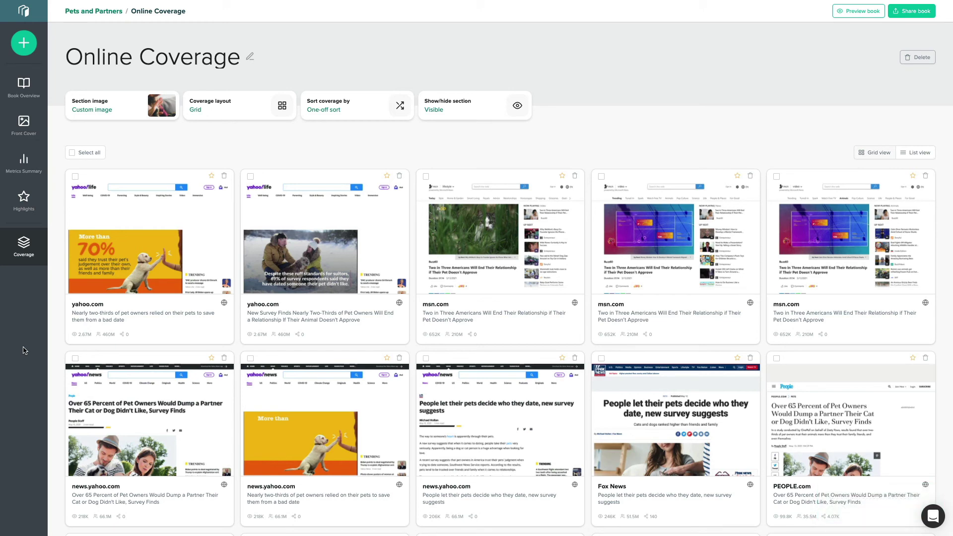
Hide the Online Coverage section from the book via the Show/hide section dialog.
click(451, 111)
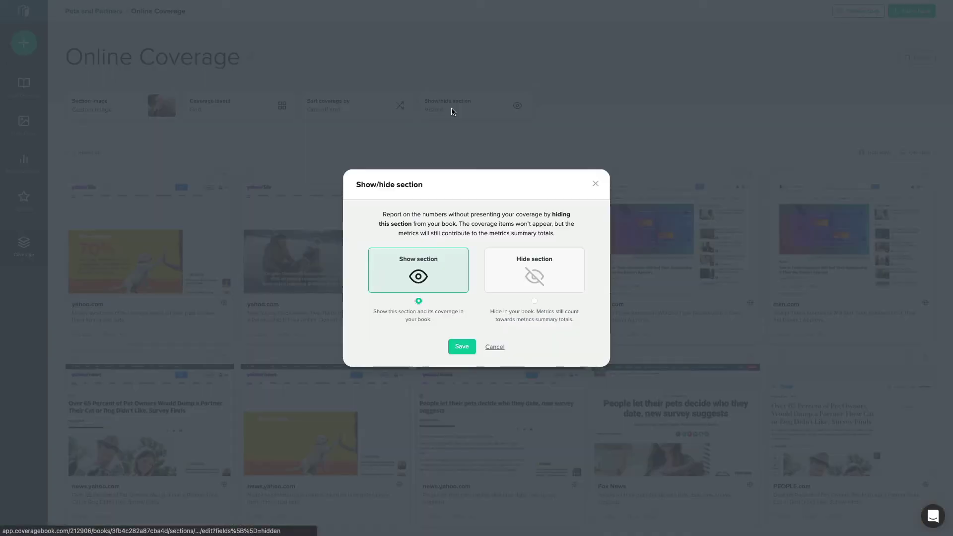
click(535, 301)
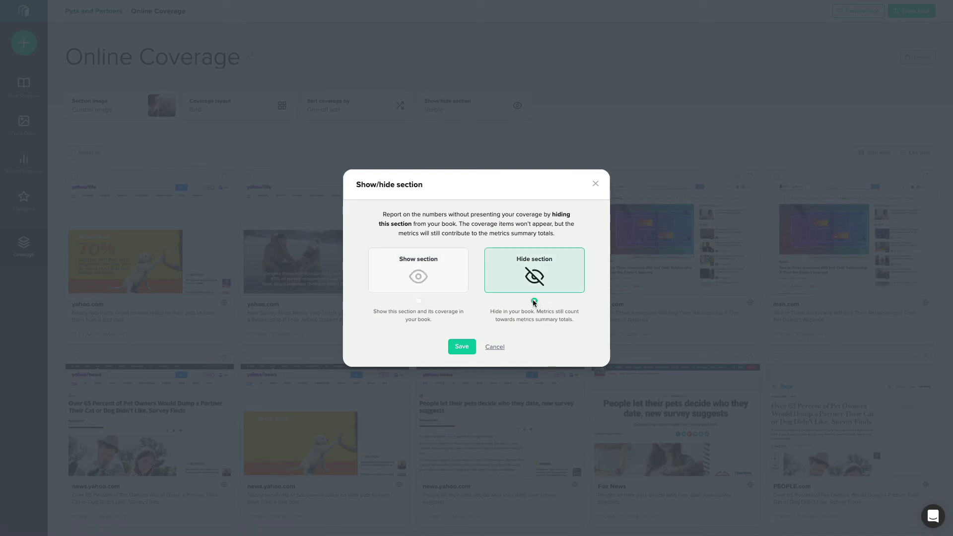
click(460, 347)
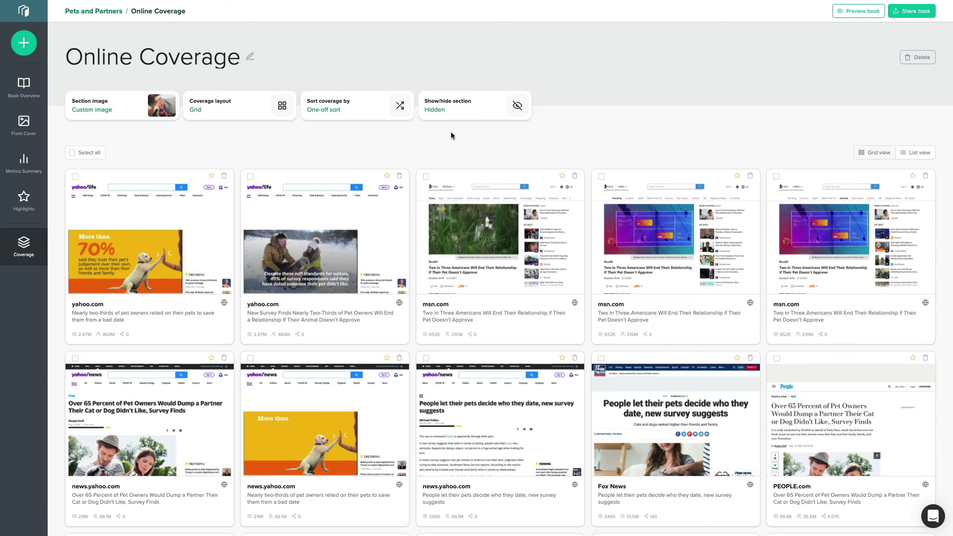
Set the Online Coverage section back to Show section and save it.
click(456, 112)
click(417, 270)
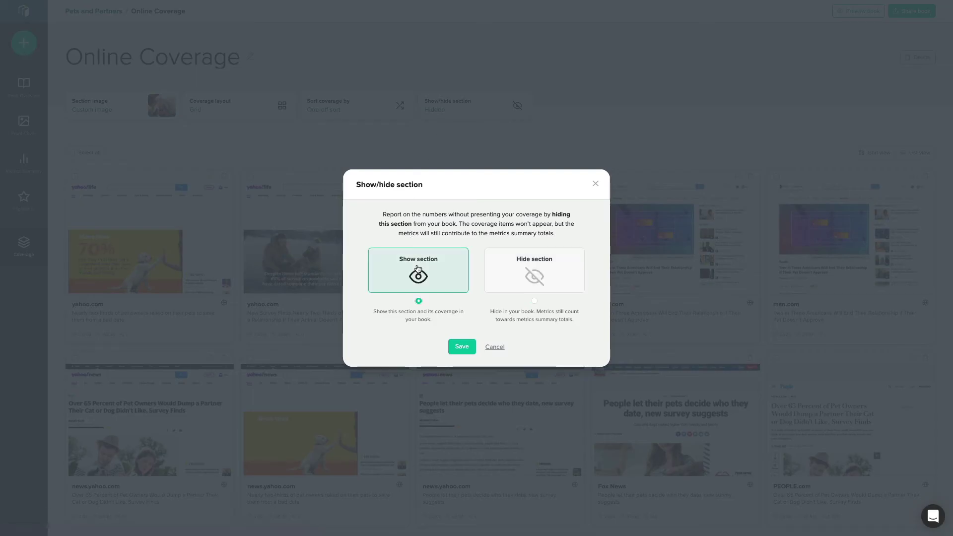
click(458, 347)
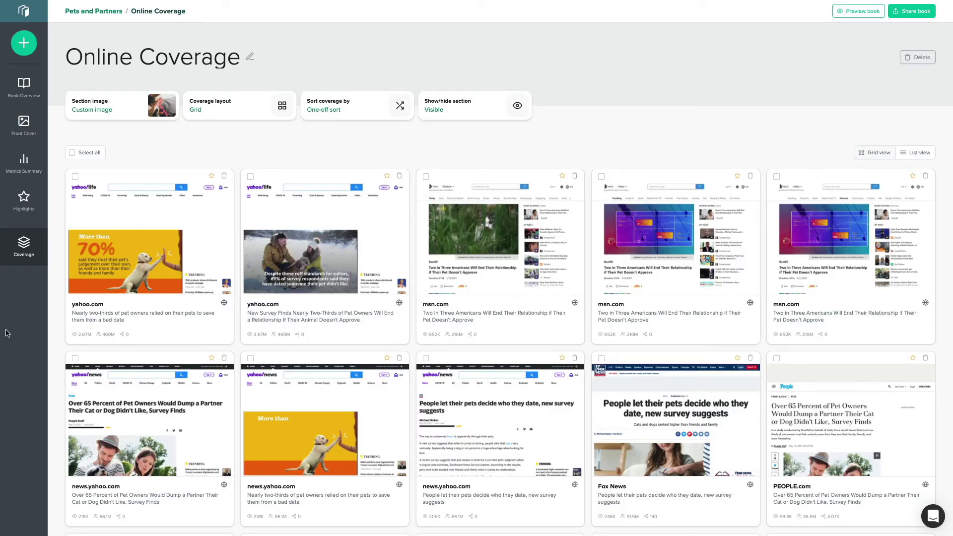
Preview the finished book, view Social Media Coverage, then jump to Online Coverage from Contents.
click(847, 16)
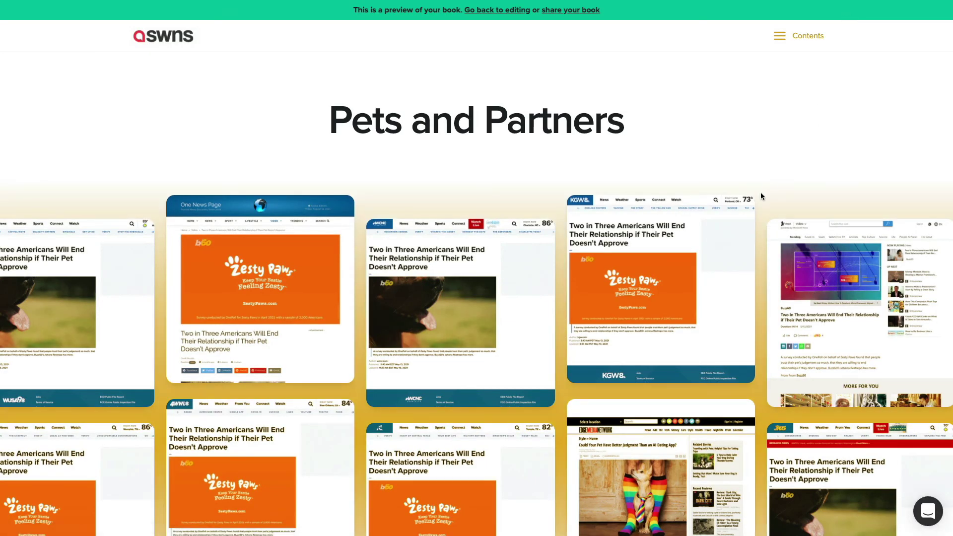
scroll(760, 192, down, 1)
scroll(760, 192, down, 1)
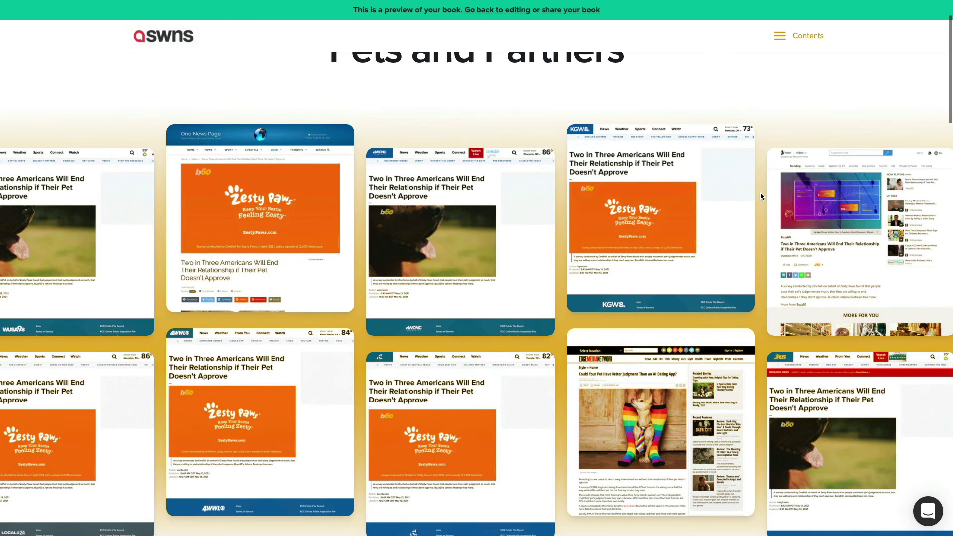
scroll(759, 192, down, 2)
scroll(760, 192, down, 2)
scroll(760, 192, down, 1)
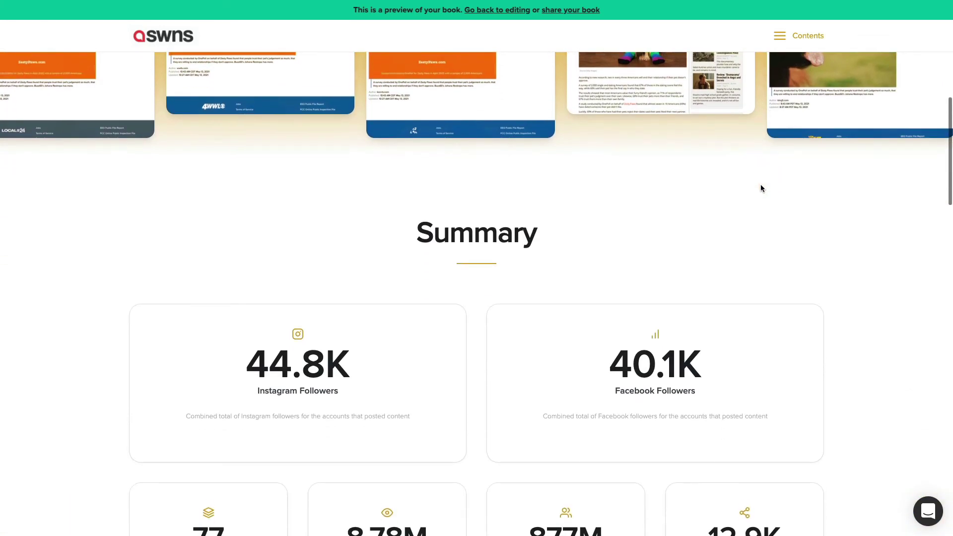
scroll(760, 188, down, 1)
scroll(760, 188, down, 1)
scroll(760, 188, down, 3)
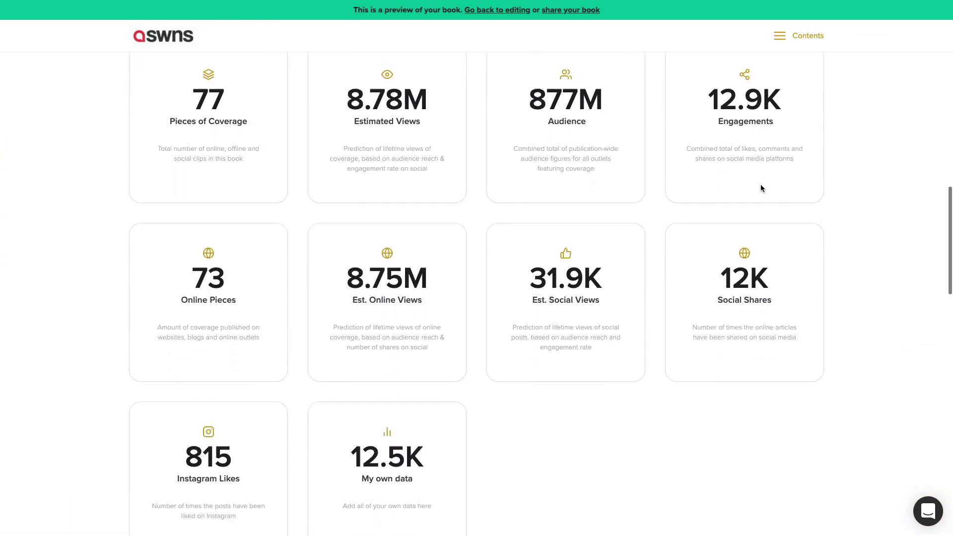
scroll(759, 188, down, 1)
scroll(760, 186, down, 2)
scroll(759, 186, down, 1)
scroll(760, 187, down, 1)
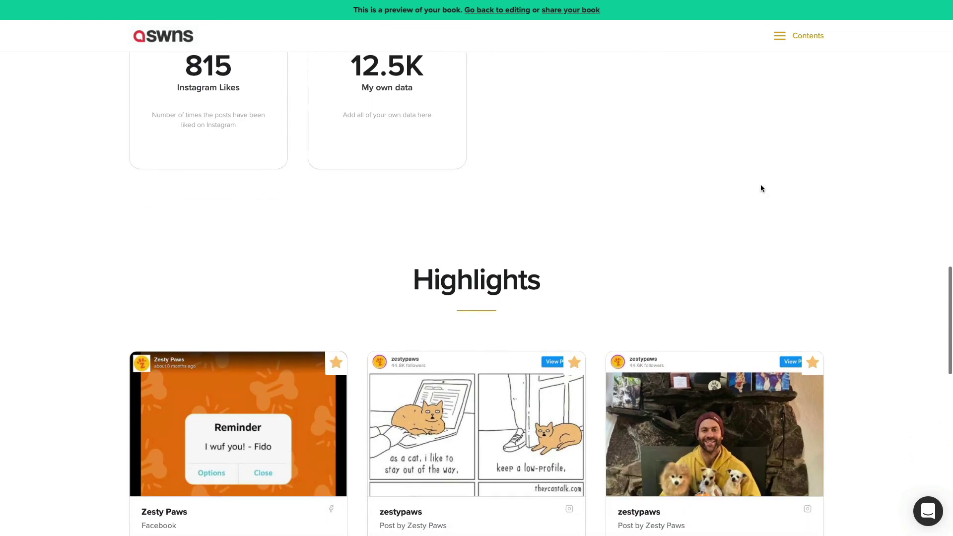
scroll(760, 188, down, 1)
scroll(759, 189, down, 1)
scroll(760, 189, down, 1)
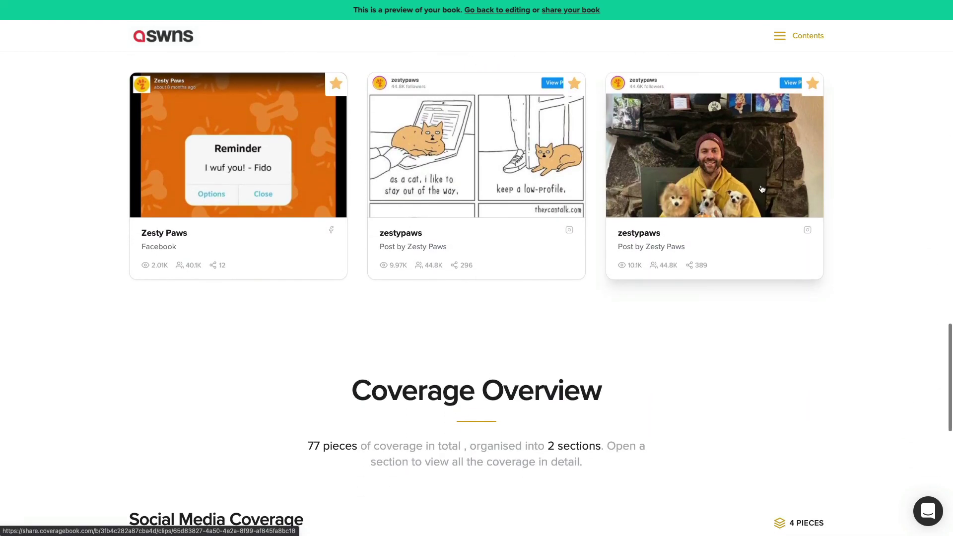
scroll(760, 189, down, 1)
scroll(761, 189, down, 3)
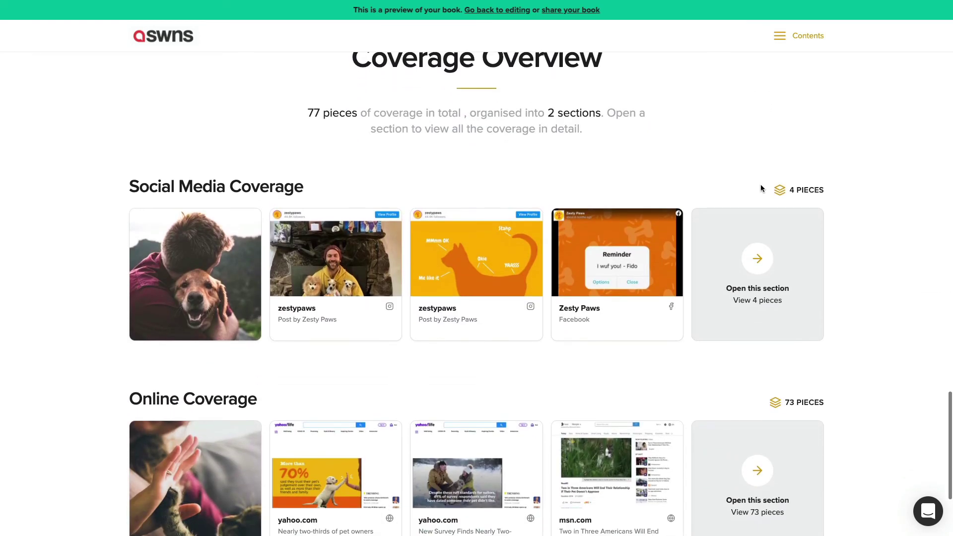
scroll(760, 189, down, 1)
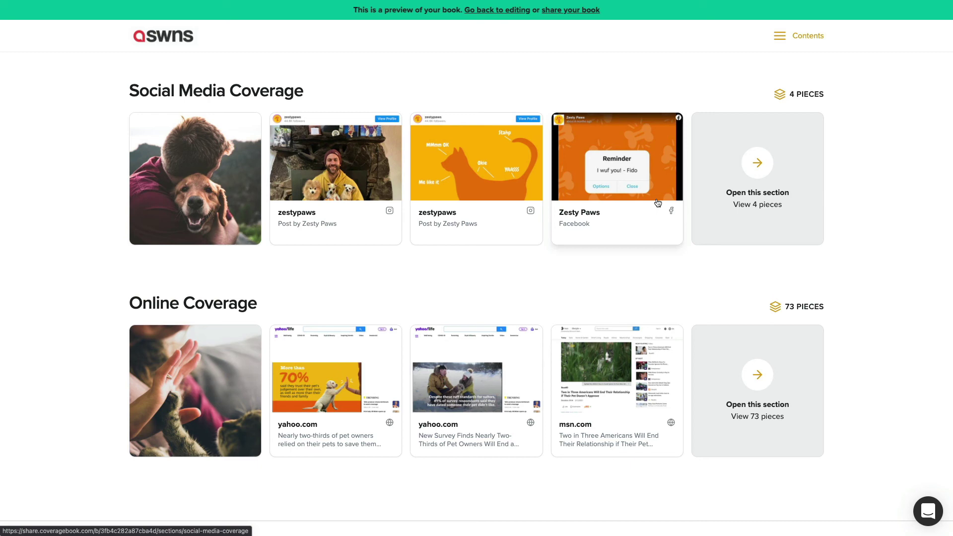
click(476, 193)
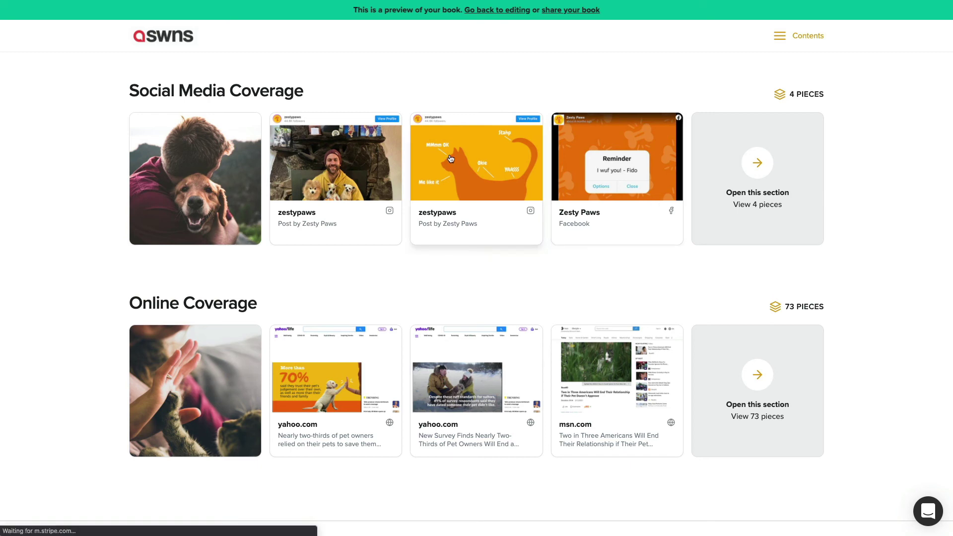
scroll(86, 253, down, 2)
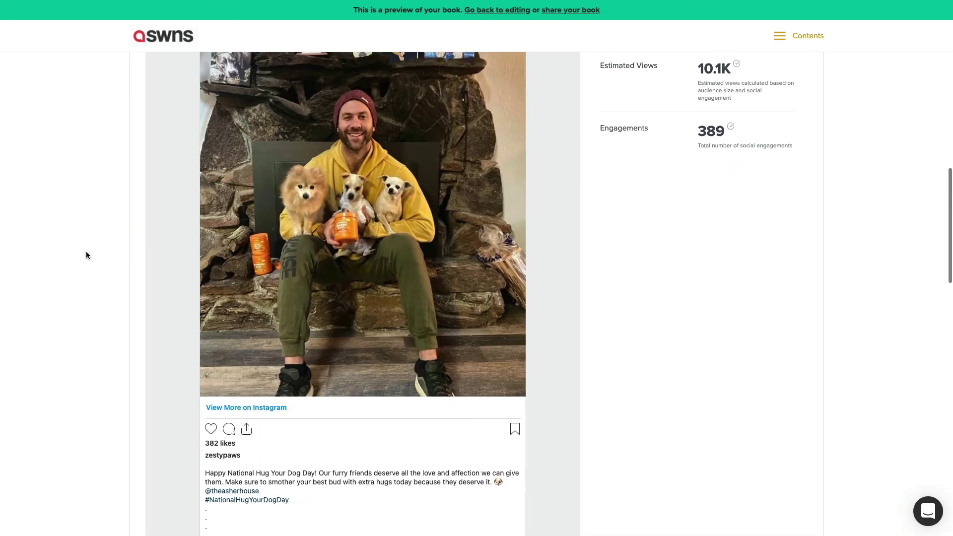
scroll(86, 253, down, 3)
scroll(85, 254, down, 3)
scroll(86, 255, down, 2)
scroll(86, 256, down, 2)
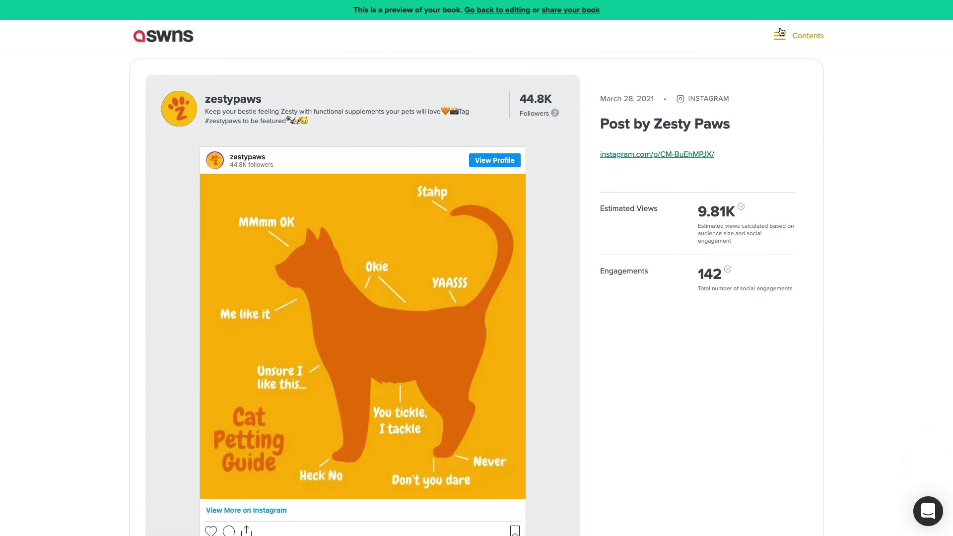
click(779, 36)
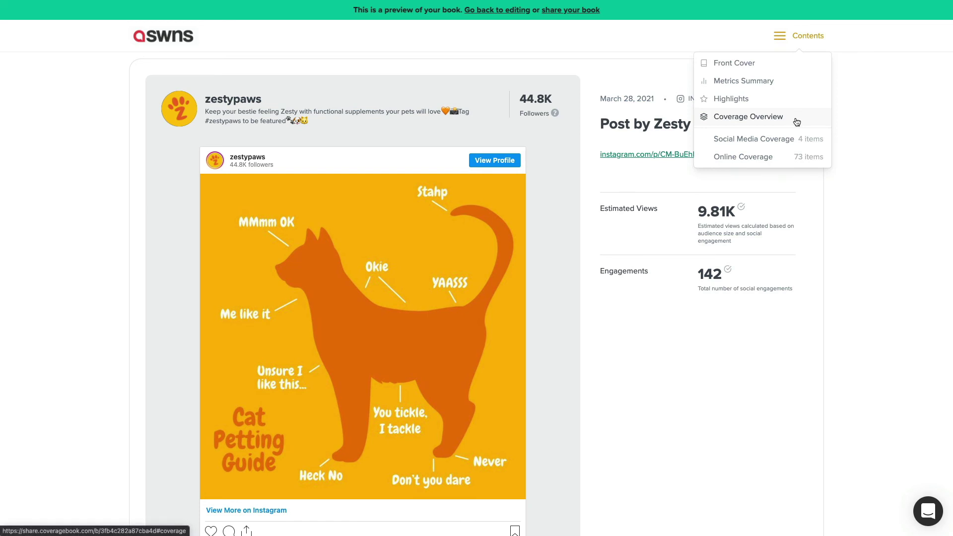
click(783, 158)
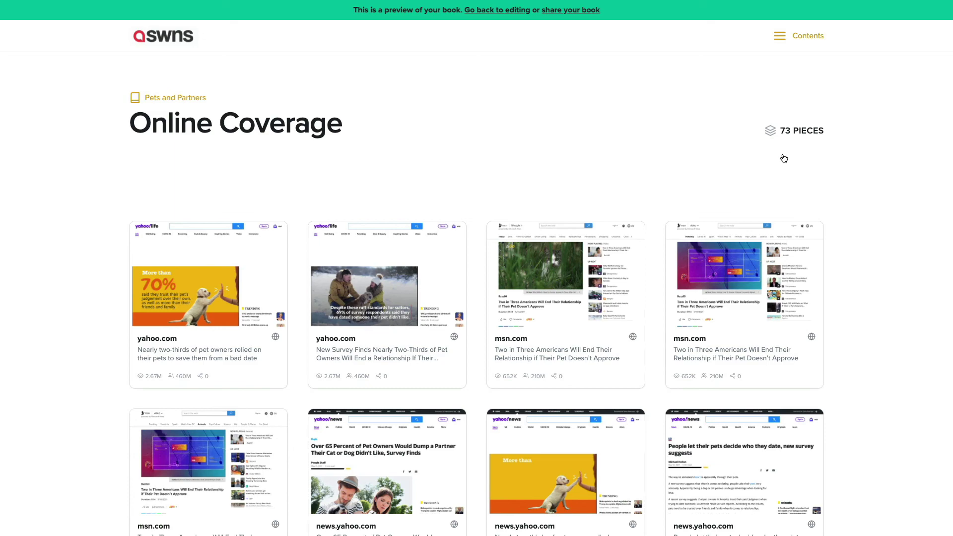
Copy the book's Share online link to the clipboard from Share your book.
click(575, 65)
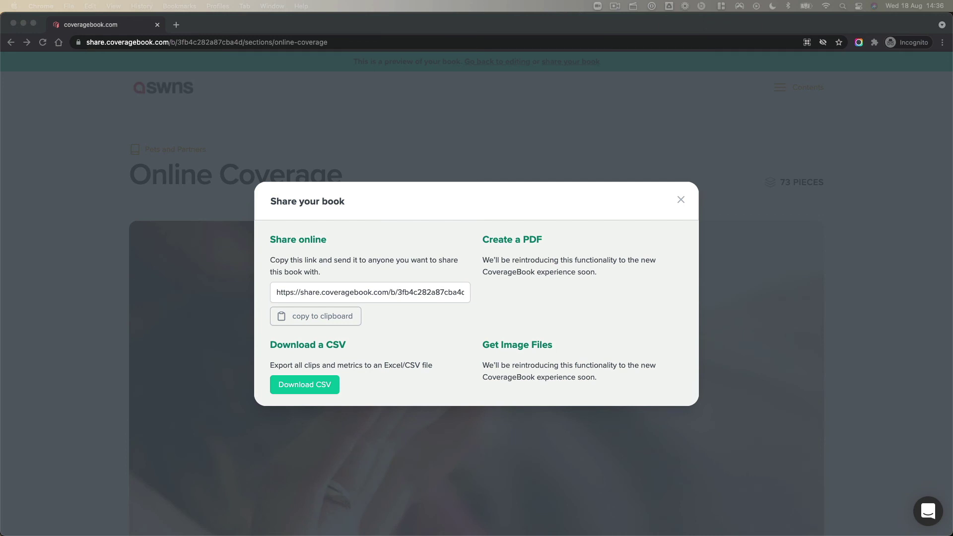
click(370, 291)
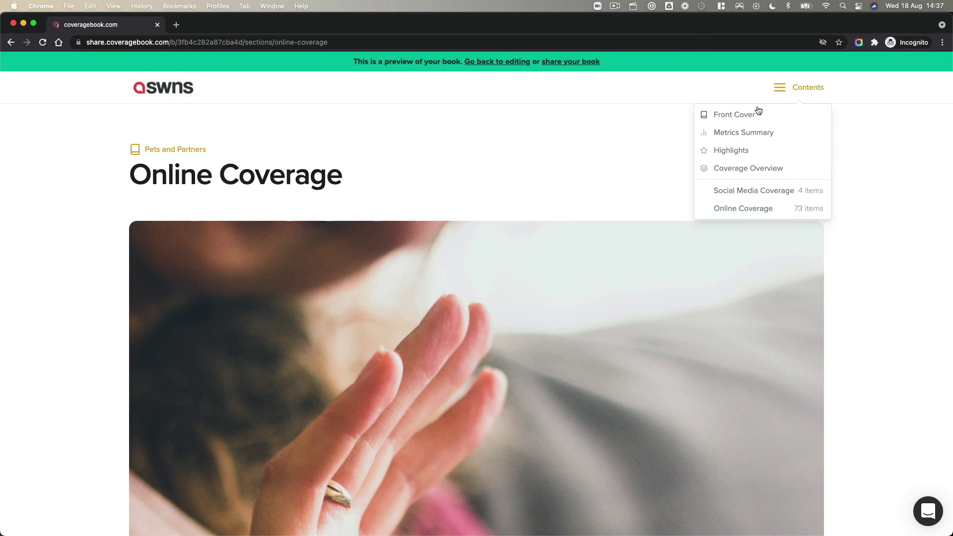
Navigate the preview to Front Cover then Highlights, and bring up Share your book again.
click(753, 115)
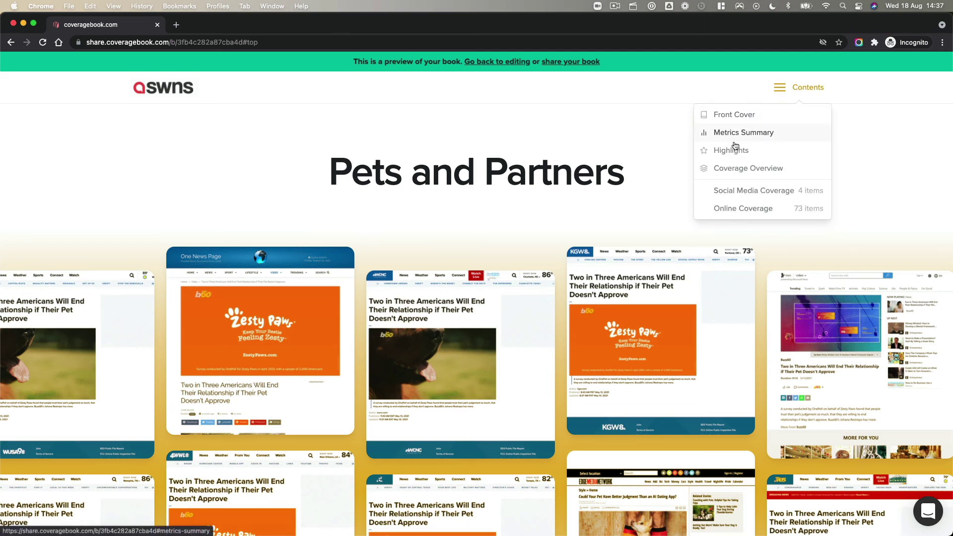
click(762, 151)
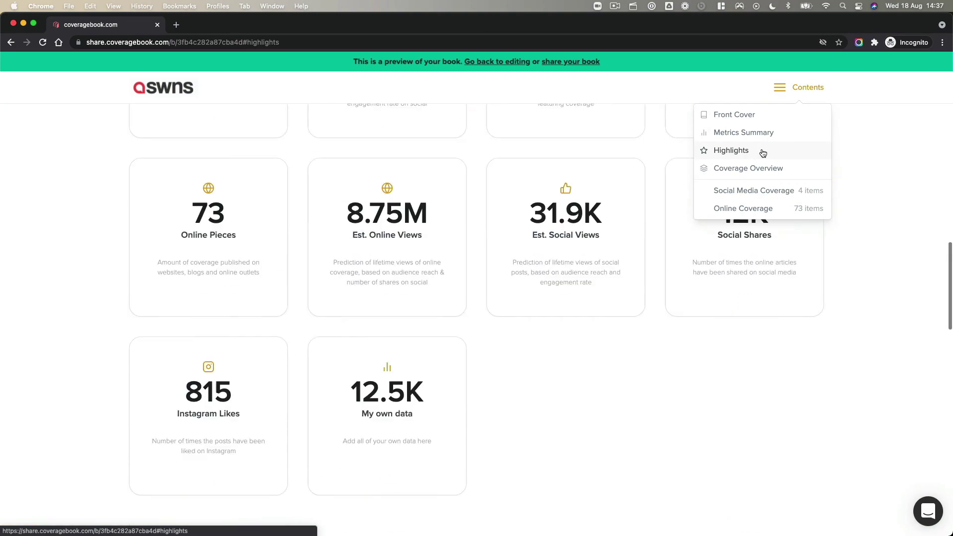
click(291, 42)
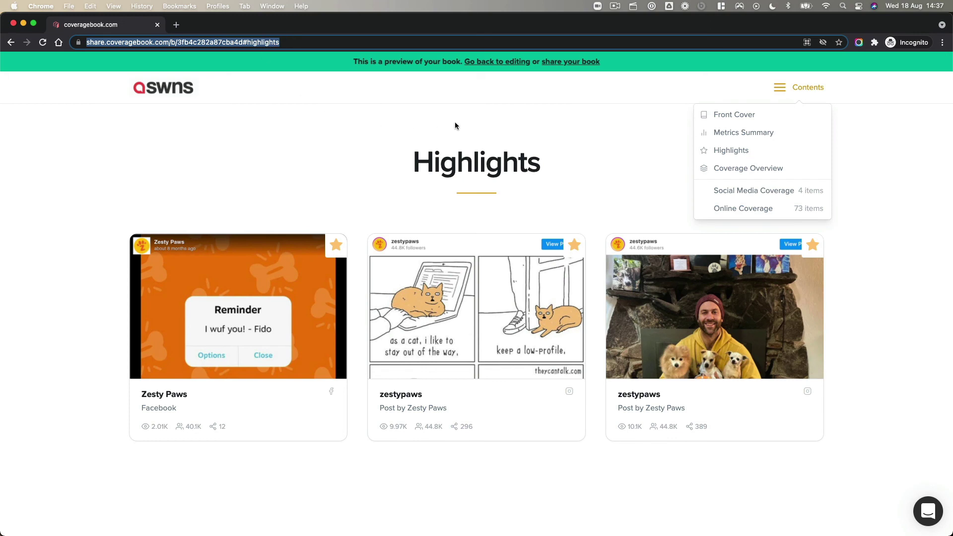
click(566, 64)
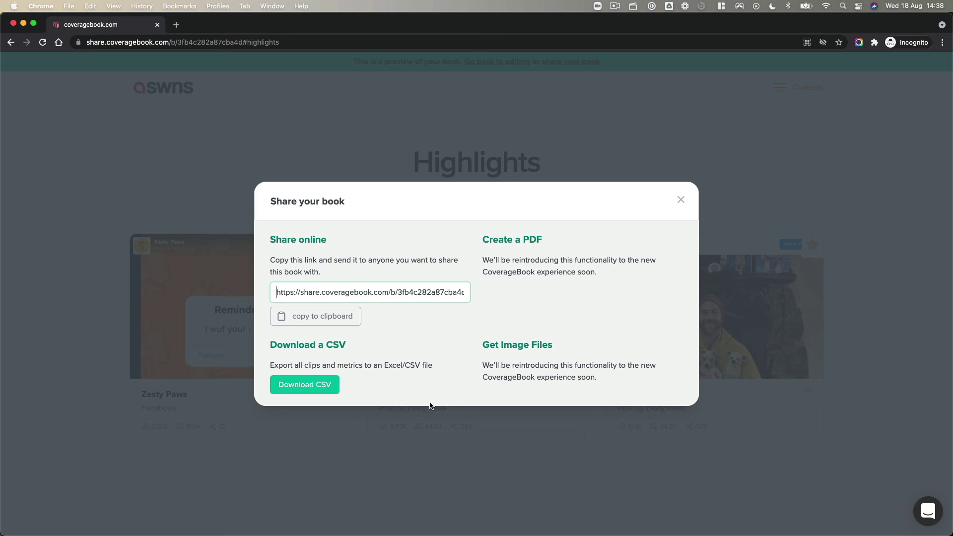
Download the pets_and_partners CSV of all clips and metrics and open it.
click(333, 386)
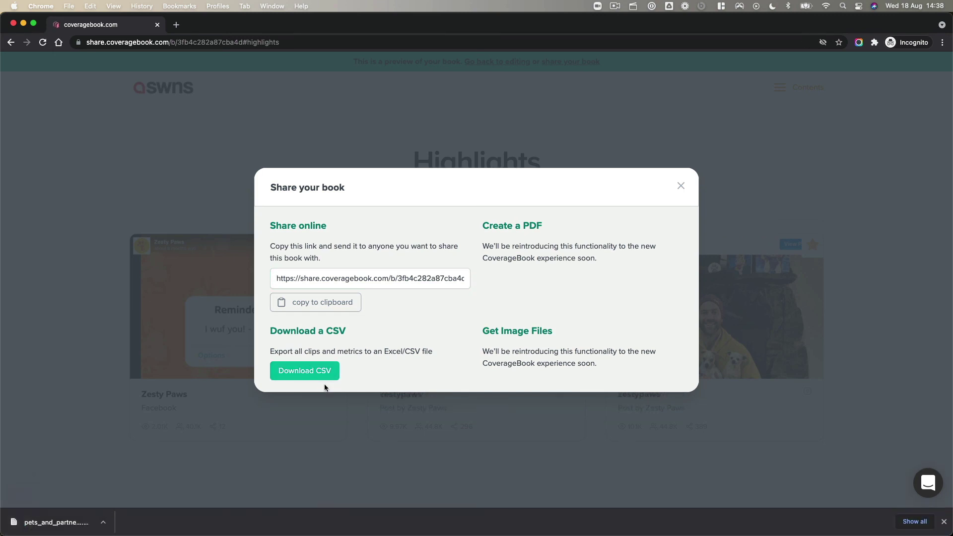
click(52, 523)
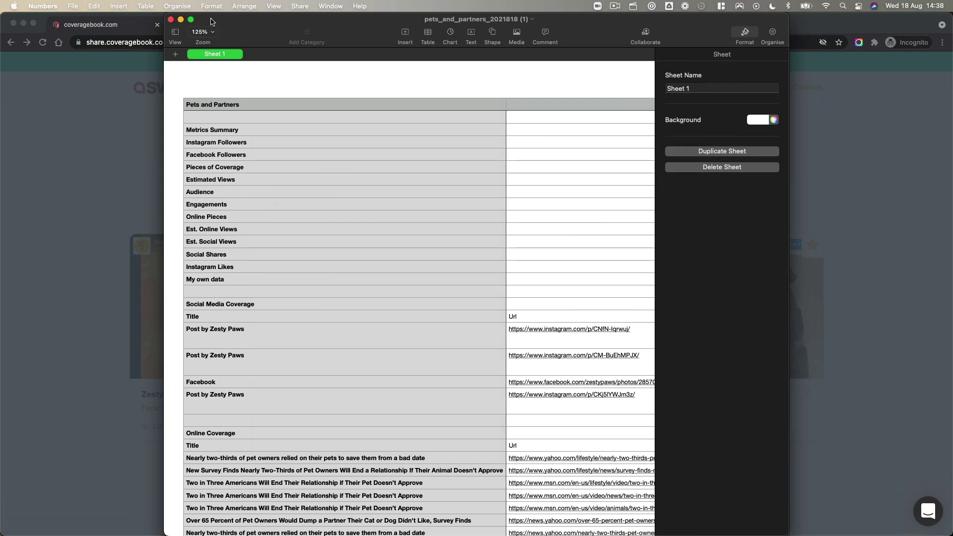
Make the exported coverage spreadsheet fill the screen in Numbers to review its columns.
click(191, 20)
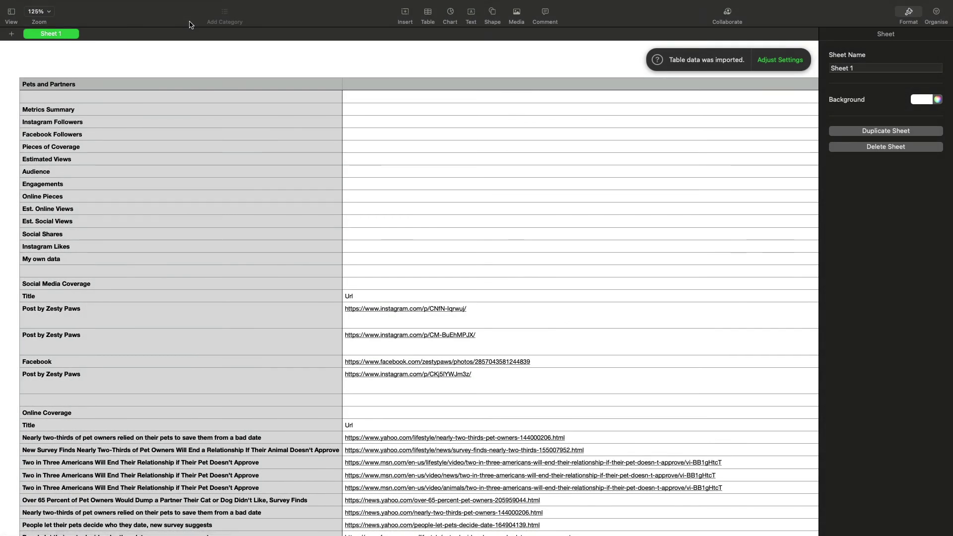
scroll(201, 55, down, 2)
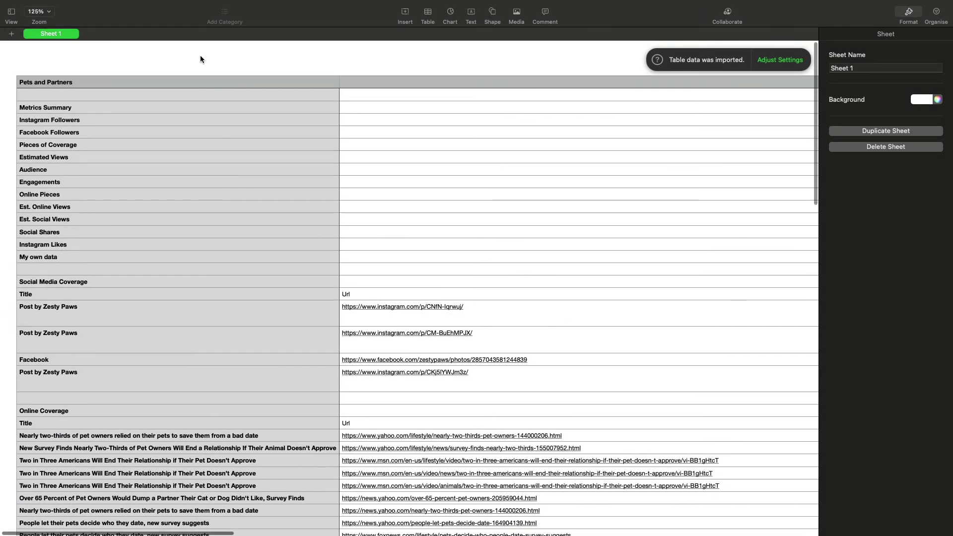
scroll(201, 55, down, 1)
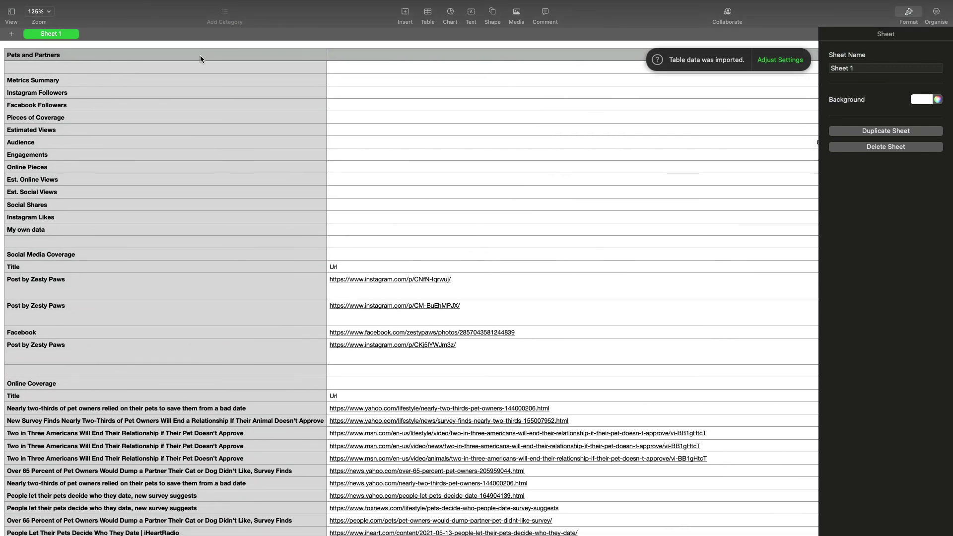
scroll(201, 56, right, 1)
scroll(201, 55, right, 2)
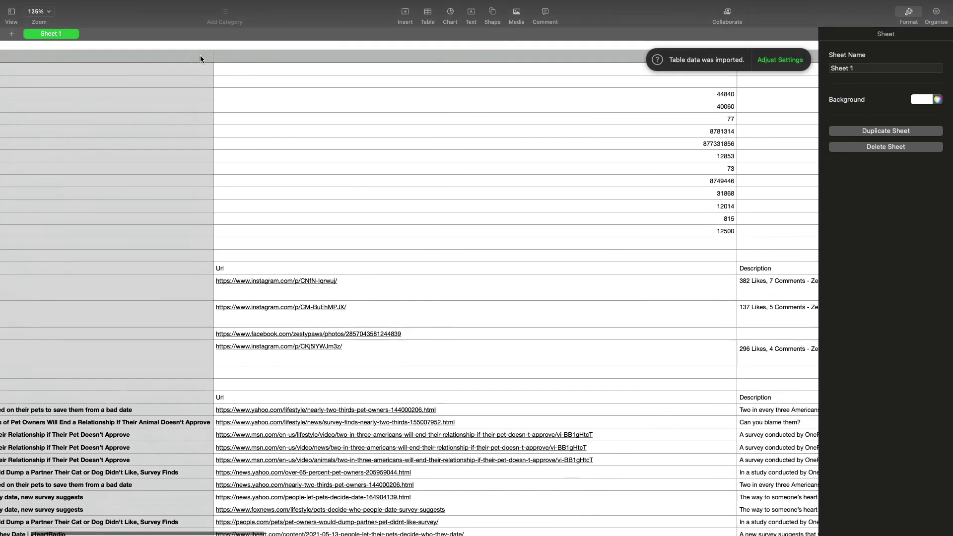
scroll(201, 55, right, 3)
scroll(200, 55, right, 2)
scroll(200, 58, right, 2)
scroll(200, 59, right, 2)
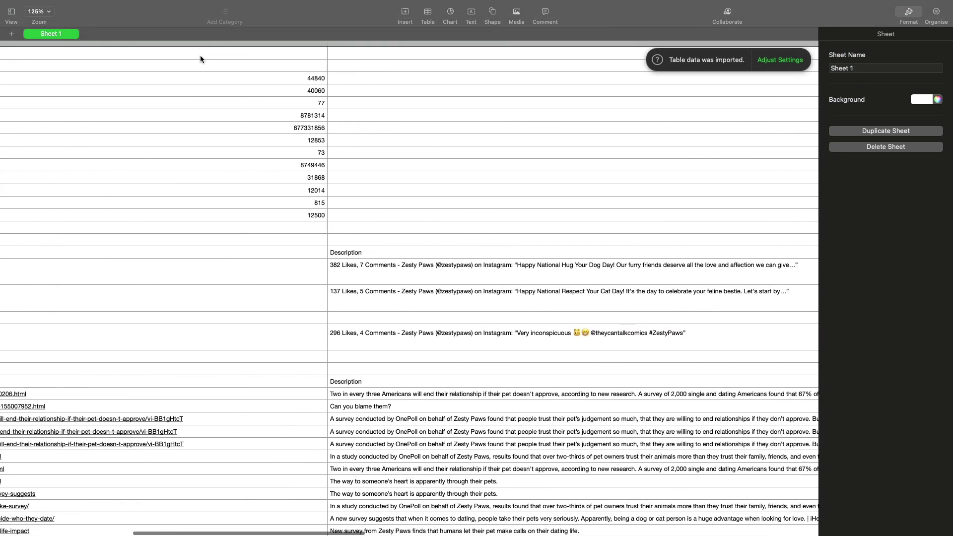
scroll(200, 59, right, 2)
scroll(201, 58, right, 3)
scroll(201, 58, right, 2)
scroll(200, 58, right, 3)
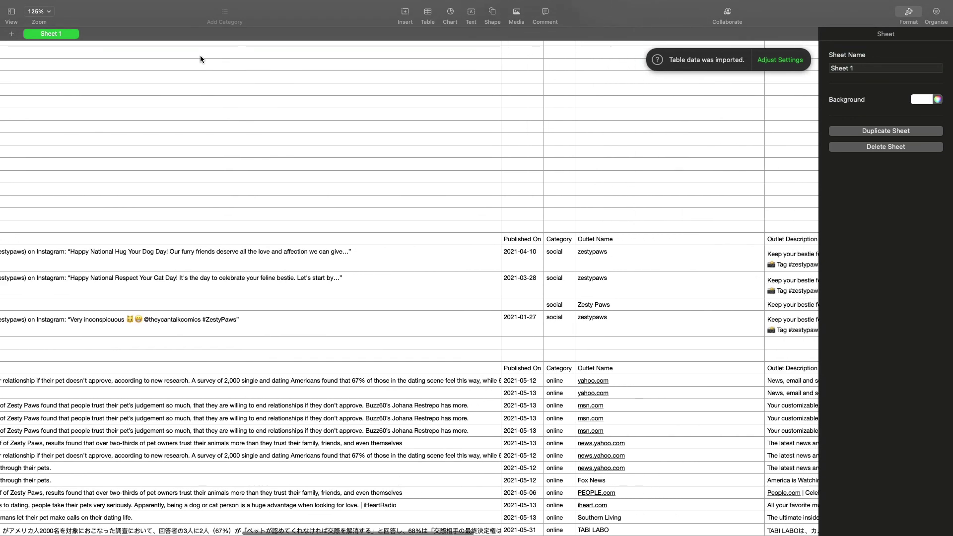
scroll(201, 58, right, 3)
scroll(200, 55, down, 1)
scroll(200, 55, right, 3)
scroll(201, 56, right, 3)
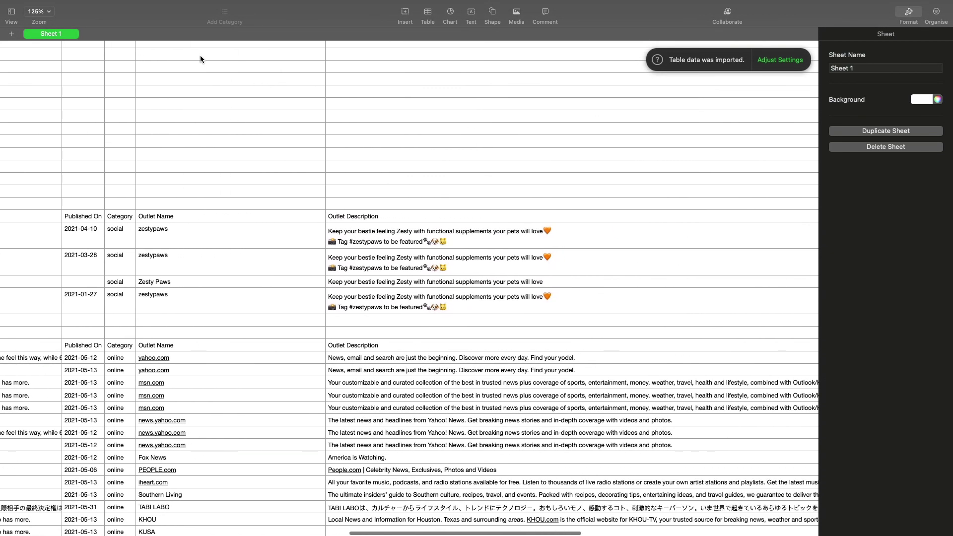
scroll(201, 55, right, 5)
scroll(200, 56, right, 2)
scroll(200, 59, right, 5)
scroll(201, 59, right, 2)
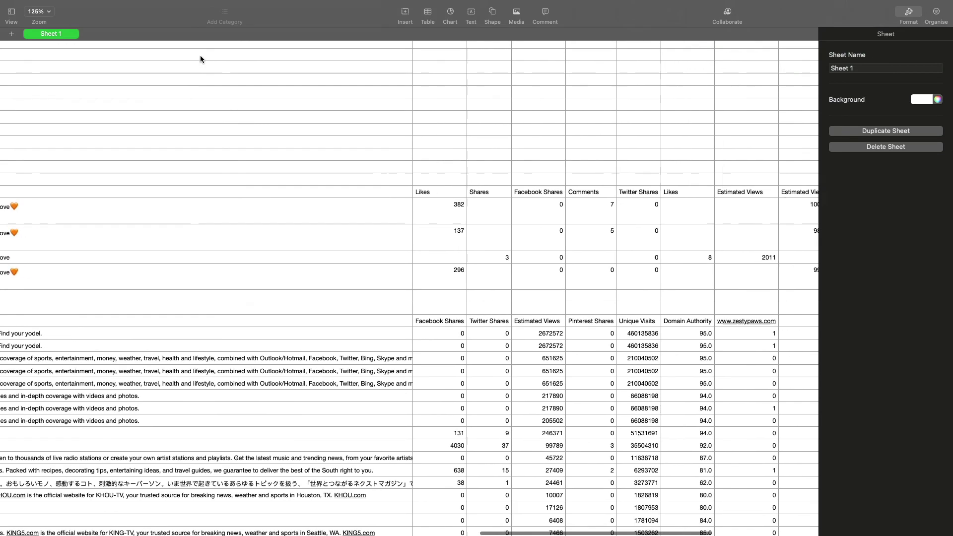
scroll(201, 59, down, 1)
scroll(200, 60, right, 3)
scroll(200, 59, right, 1)
scroll(200, 58, right, 2)
scroll(200, 58, right, 1)
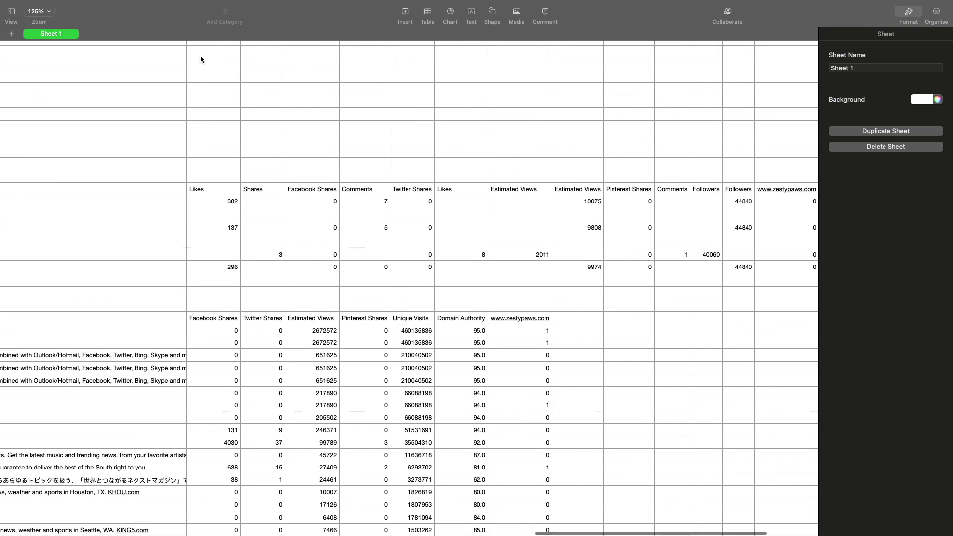
scroll(200, 59, right, 1)
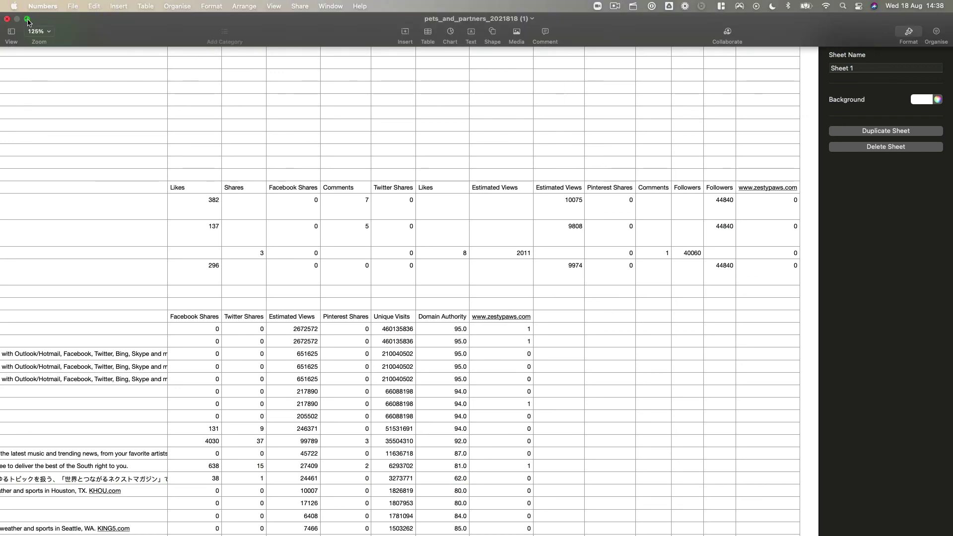
Return to All Coverage full-screen, search clips for 'msn', then clear the search back to 88.
click(27, 19)
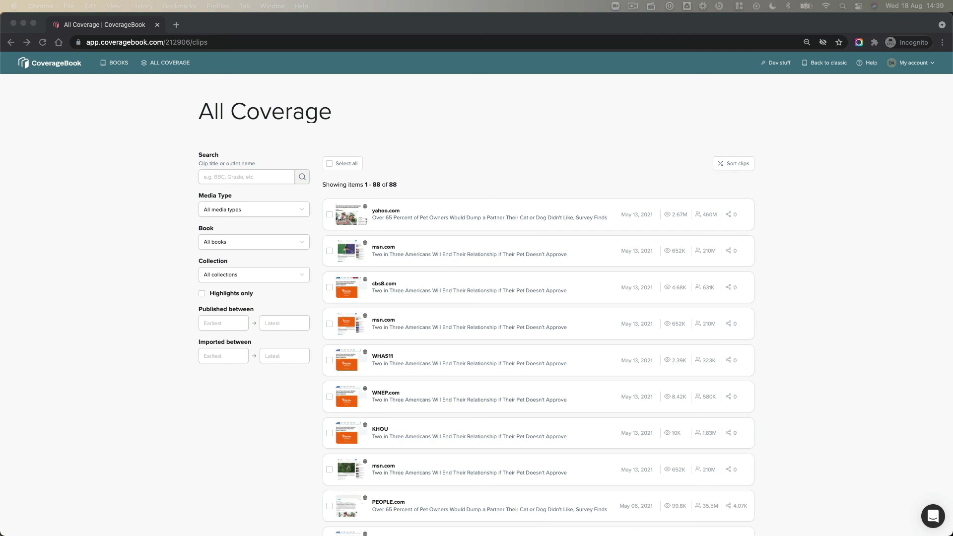
key(ctrl+super+f)
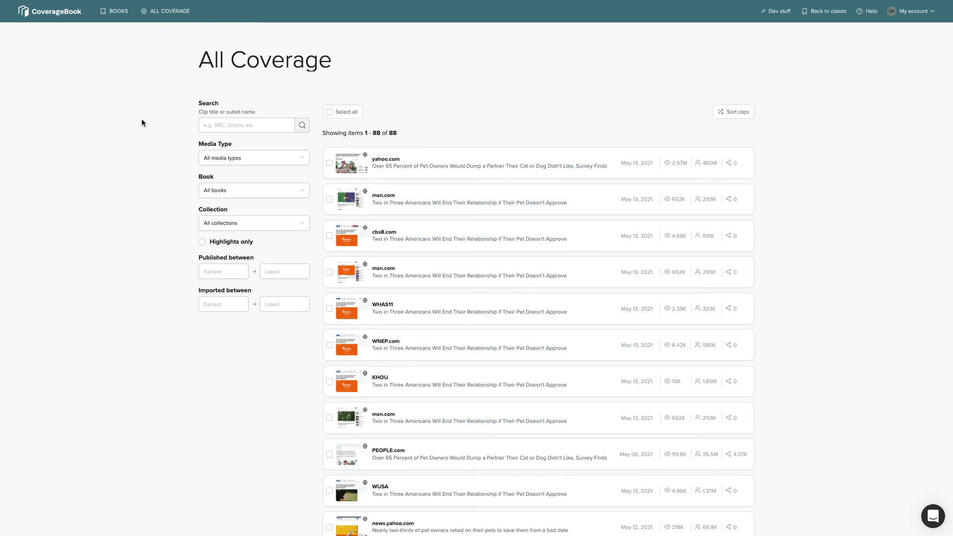
text(msn)
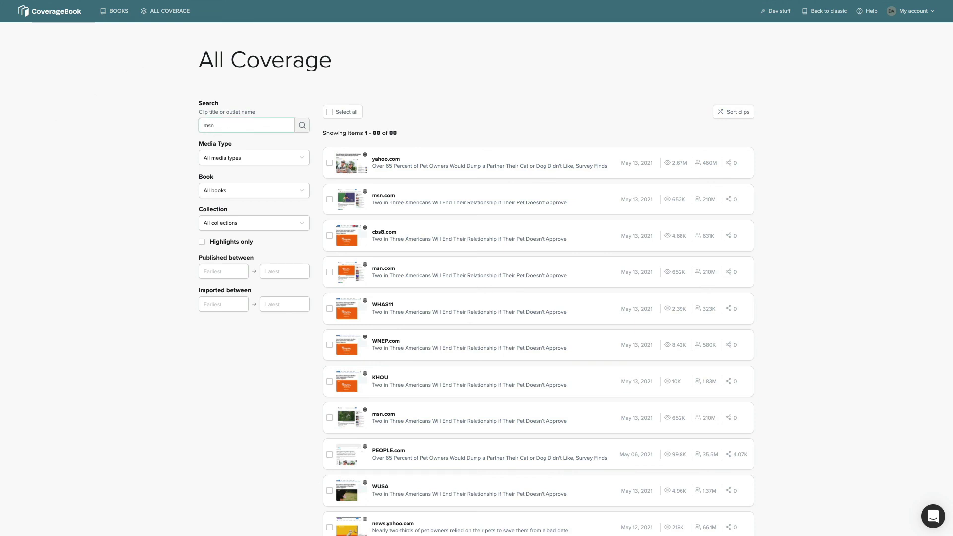
key(Return)
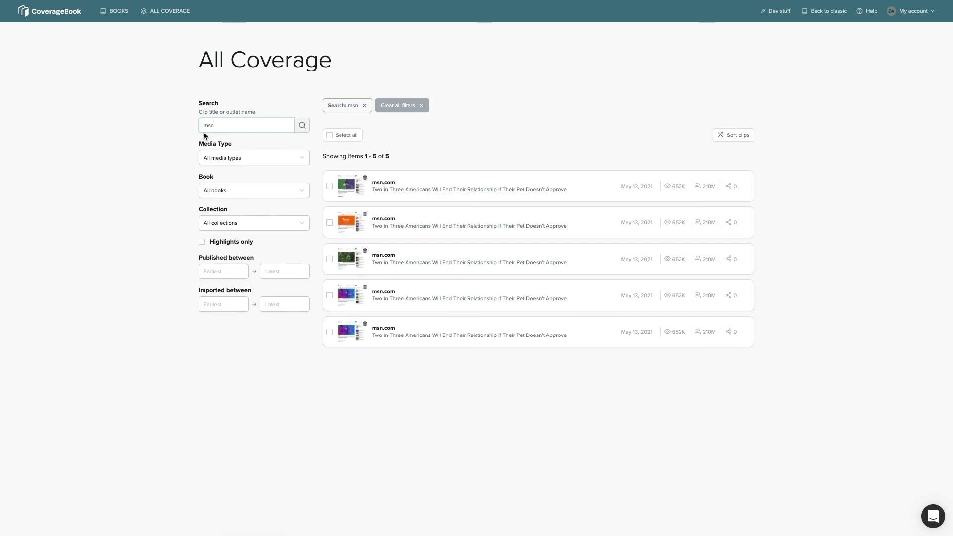
drag(214, 125, 189, 128)
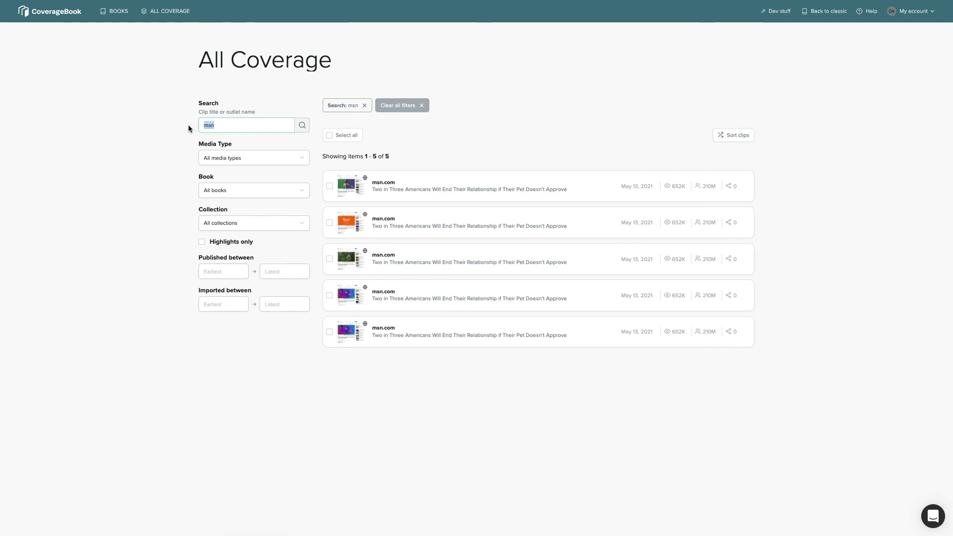
key(BackSpace)
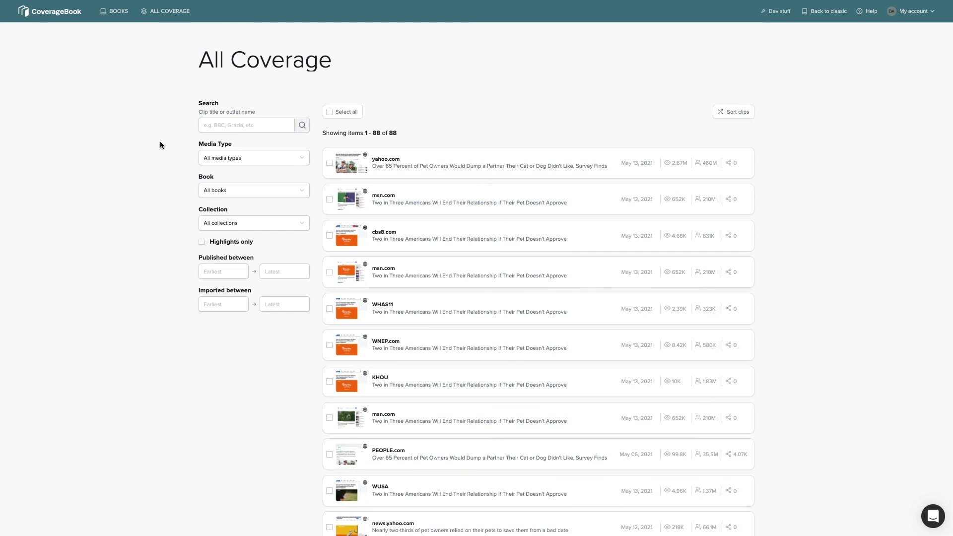
Dismiss the published-date picker and sort clips by Audience, largest to smallest.
click(228, 270)
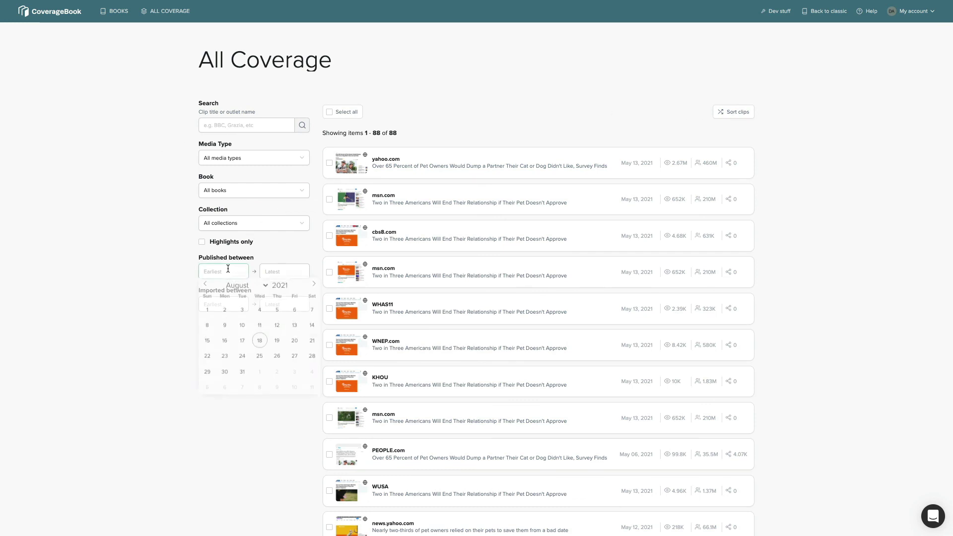
click(725, 114)
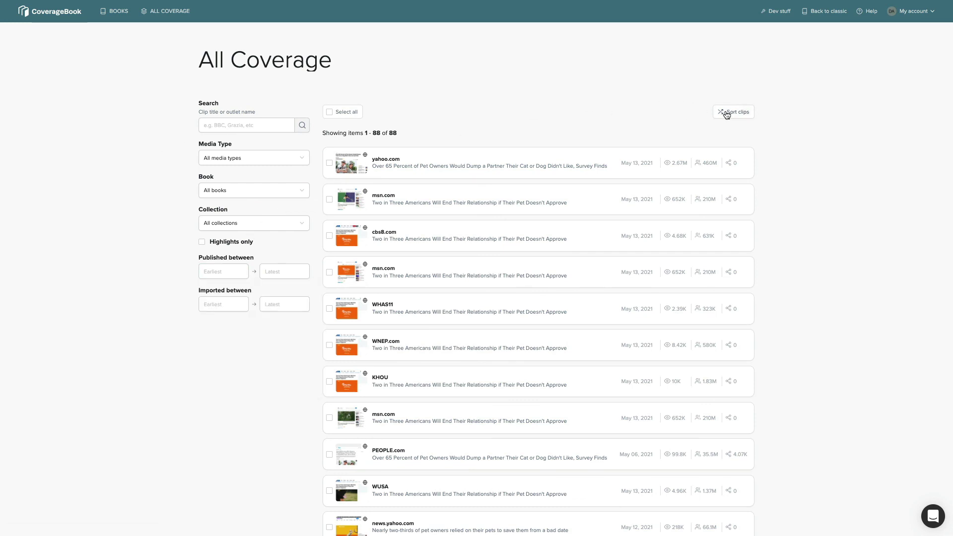
click(432, 242)
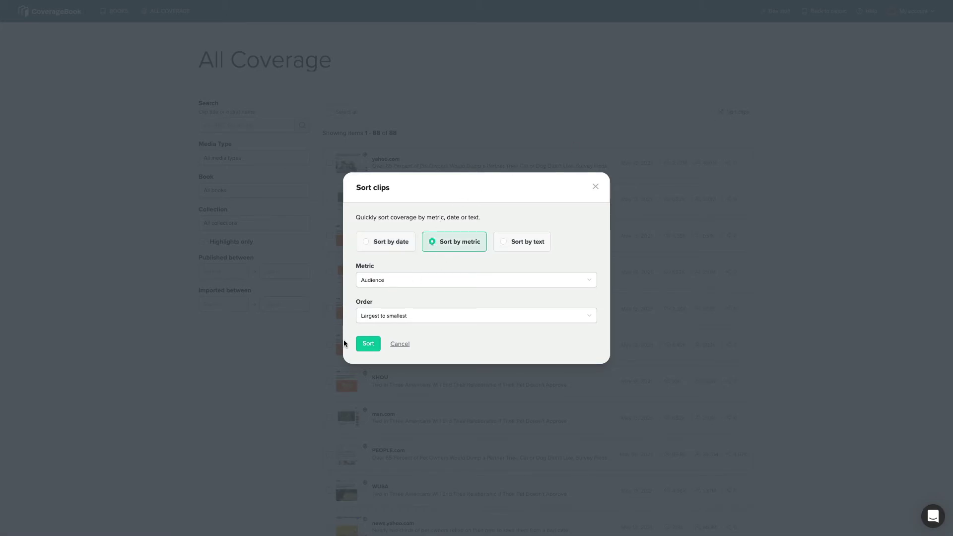
click(367, 345)
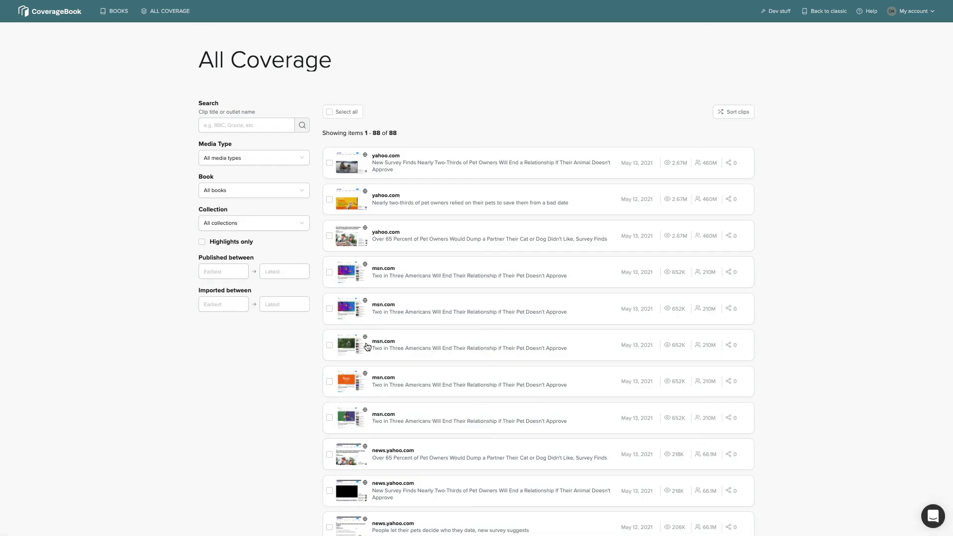
Filter the clips to Media Type Social and Platform Instagram.
click(205, 161)
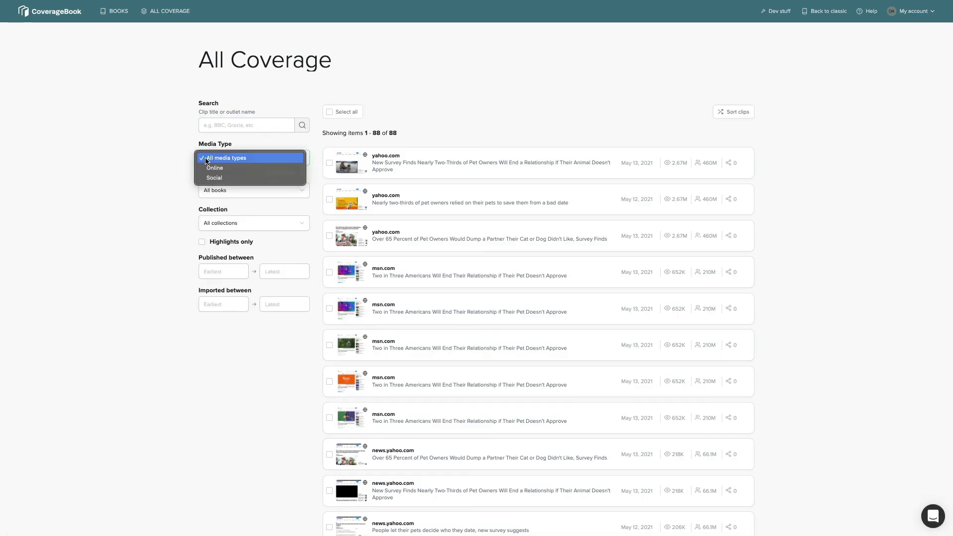
click(215, 177)
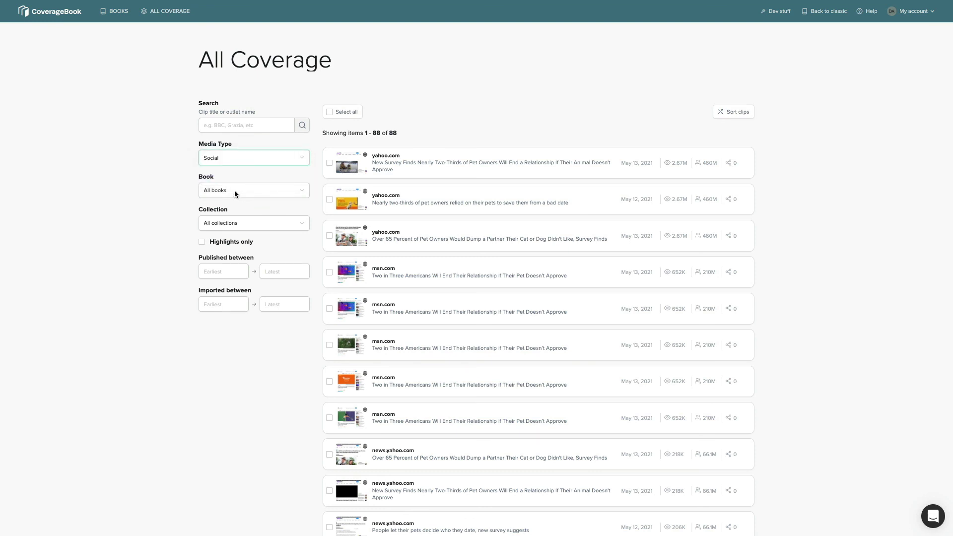
click(235, 191)
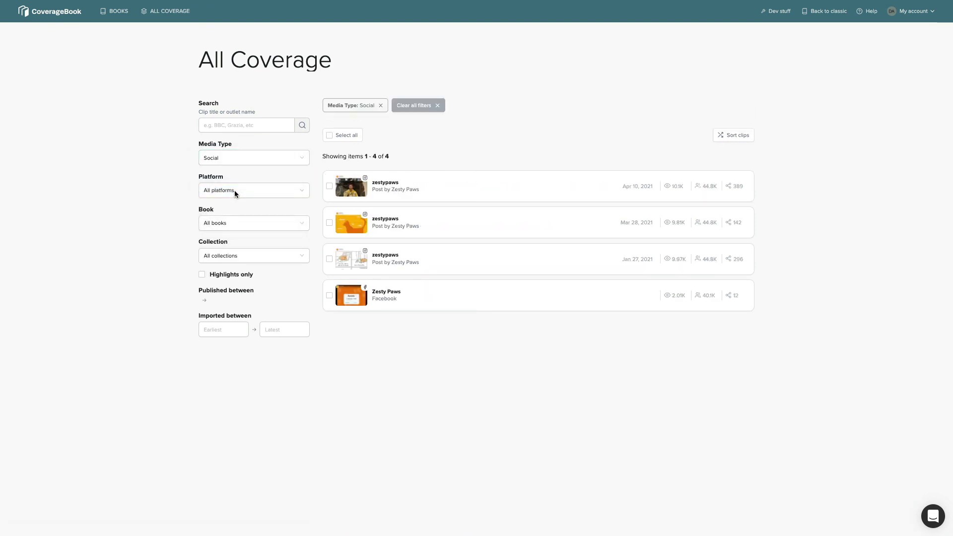
click(235, 190)
click(233, 212)
Select all three Instagram clips, deselect them, then clear all filters.
click(329, 136)
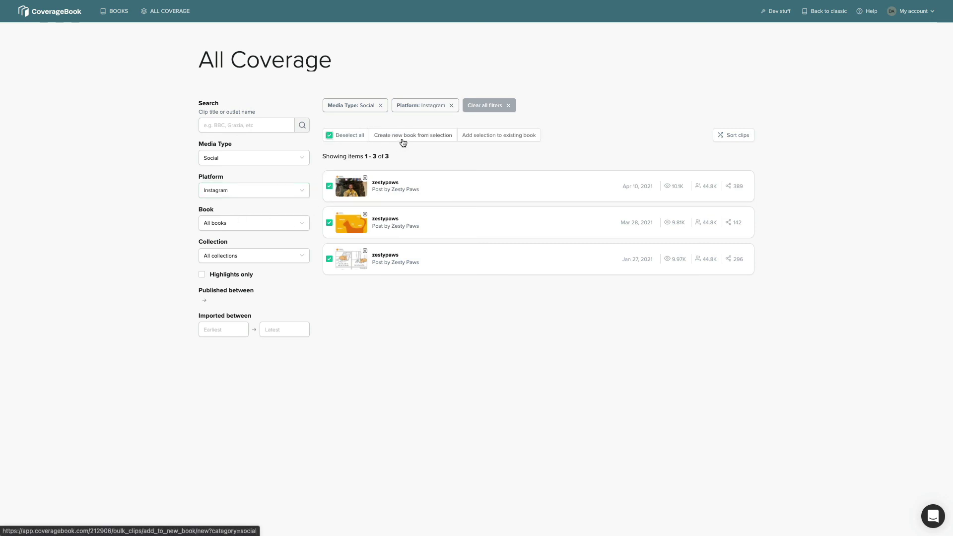
click(329, 137)
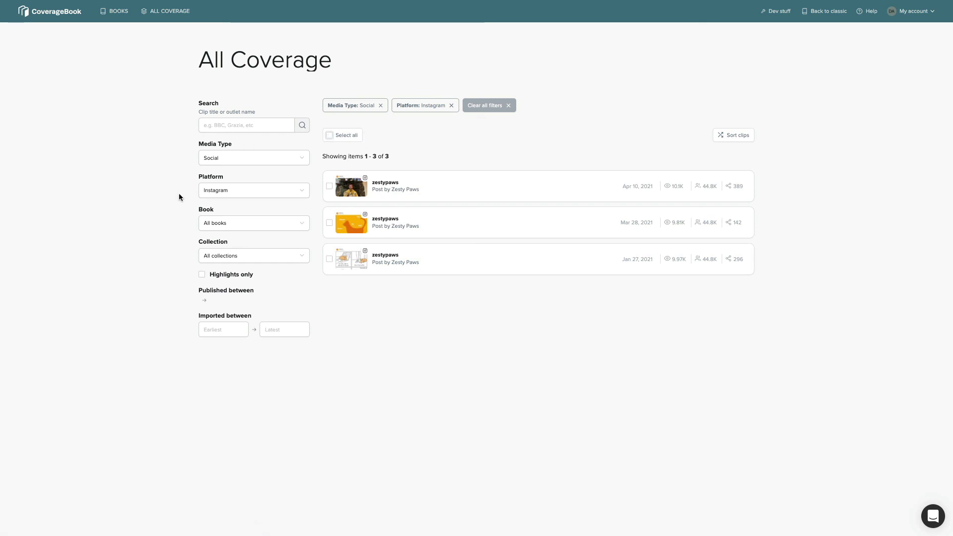
click(493, 105)
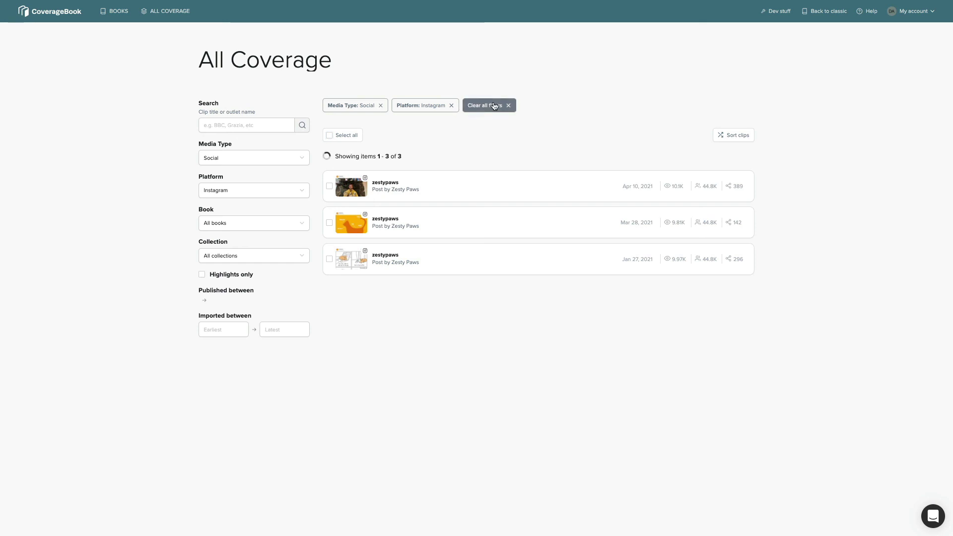